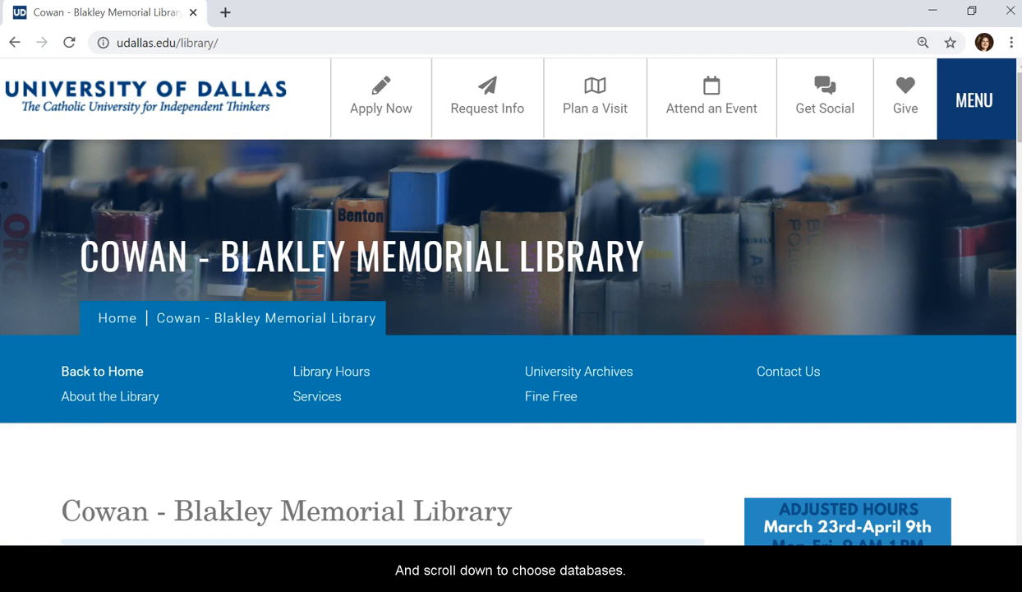
Open MLA International Bibliography with Full Text from the library's database list and sign in with the account username and password
scroll(475, 180, "down", 5)
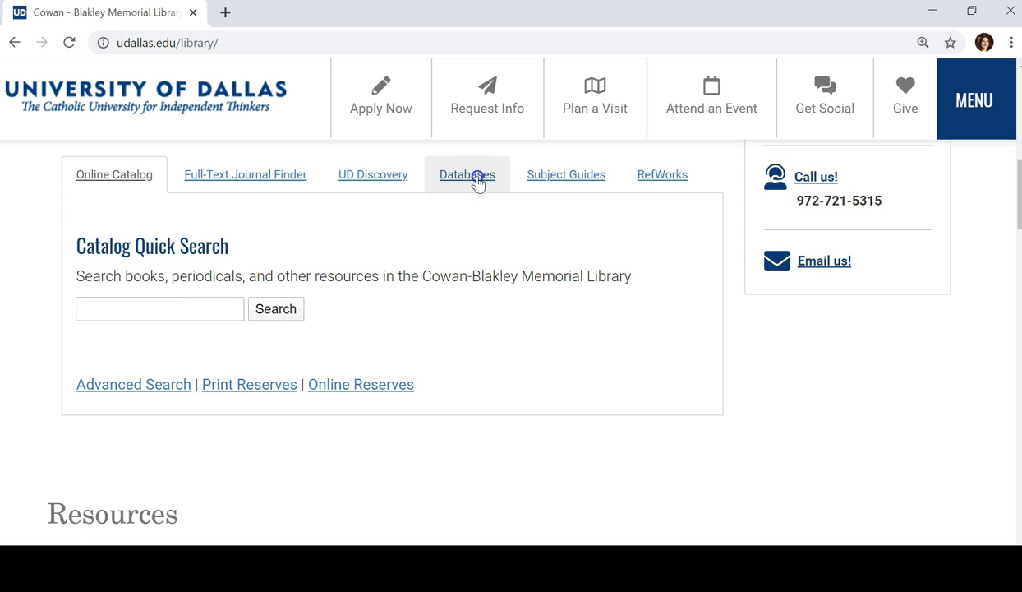
left_click(477, 180)
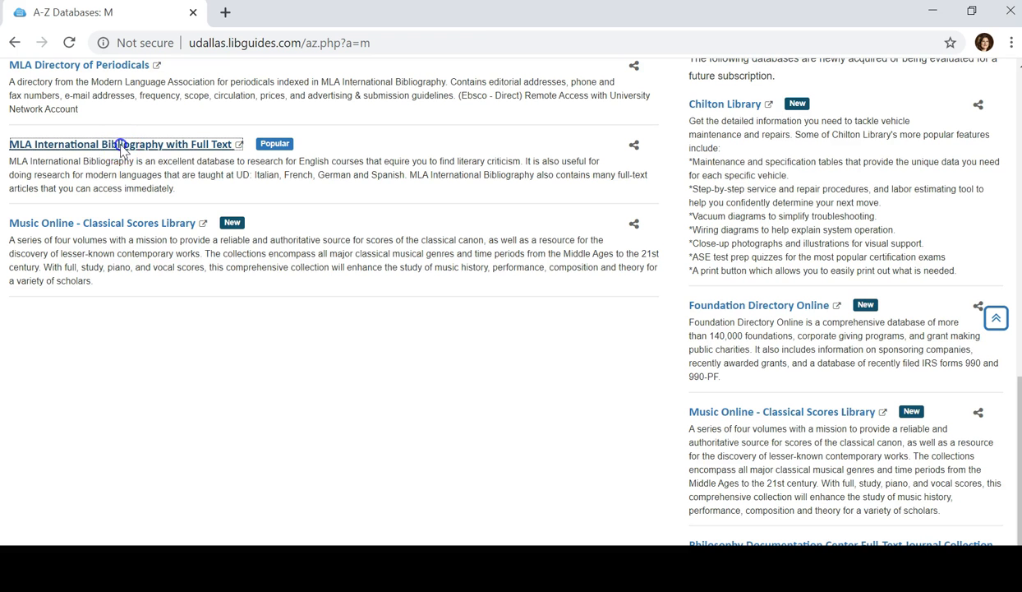
left_click(121, 145)
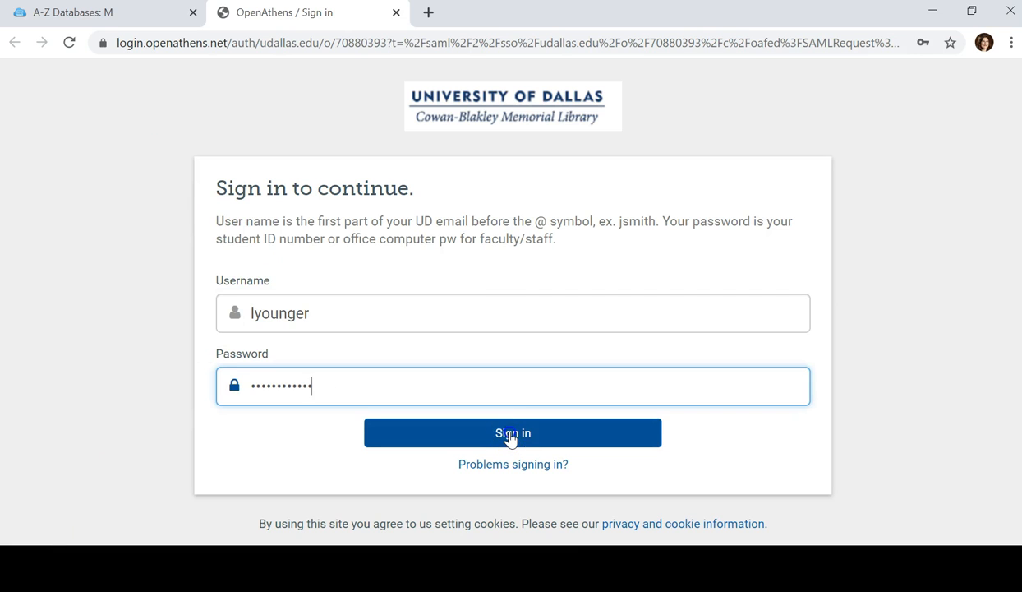
left_click(509, 436)
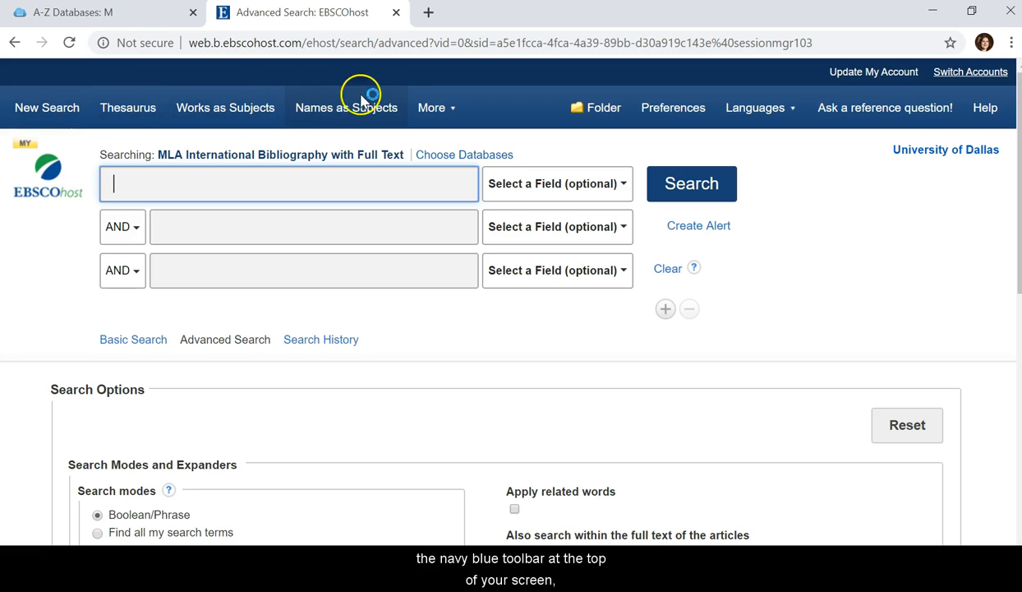
Browse the Names as Subjects index for "Caro, Ana" and run a search on the entry "Caro, Ana"
mouse_move(451, 105)
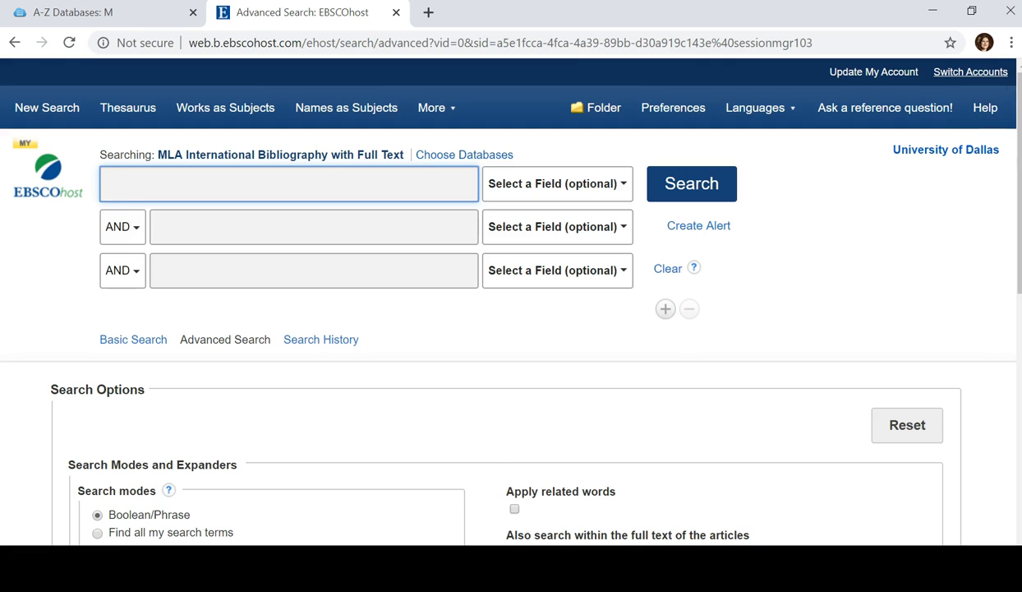
left_click(361, 109)
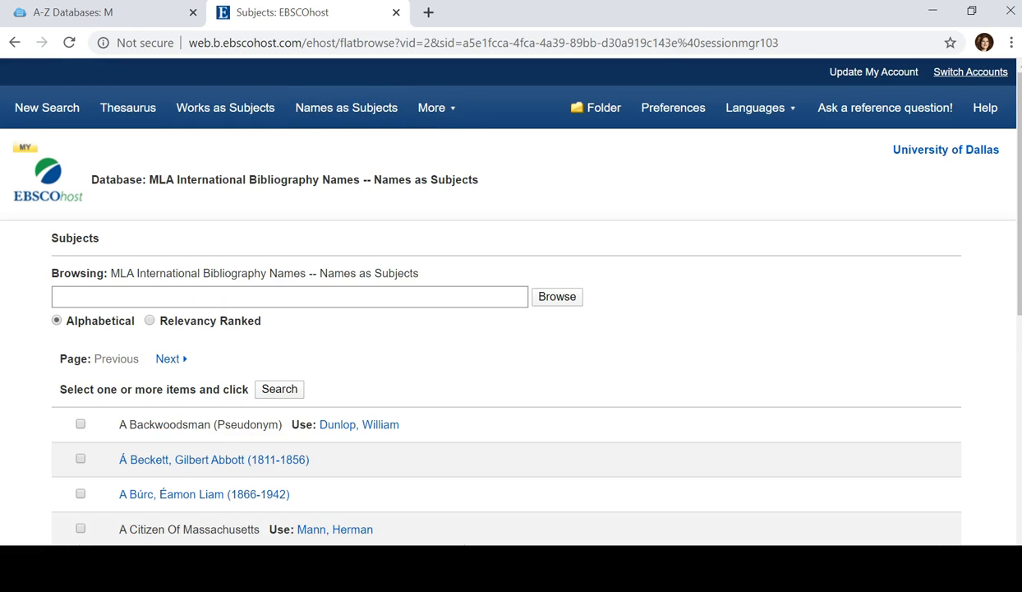
left_click(140, 296)
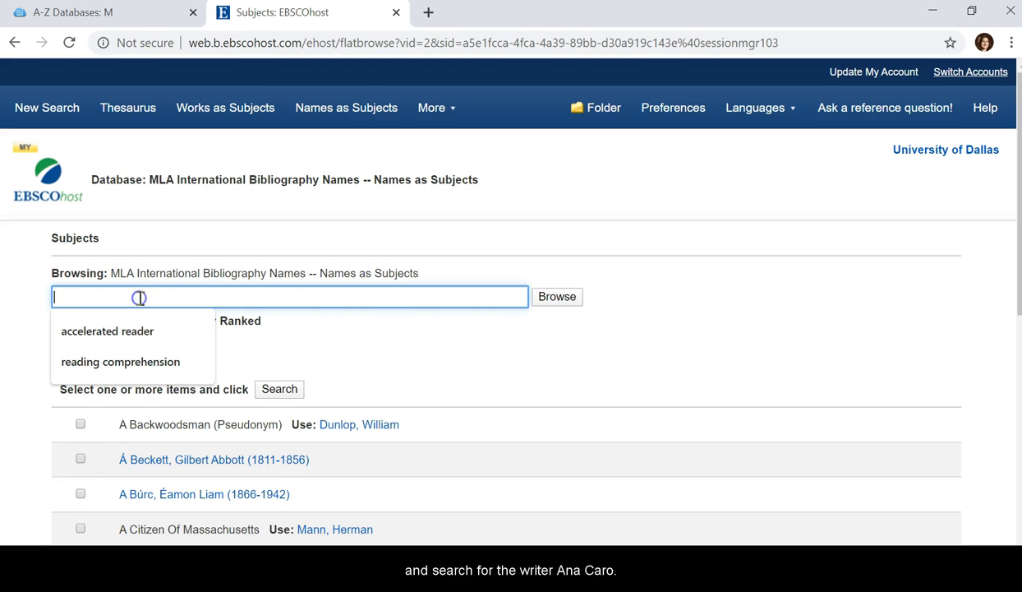
type("Caro, Ana")
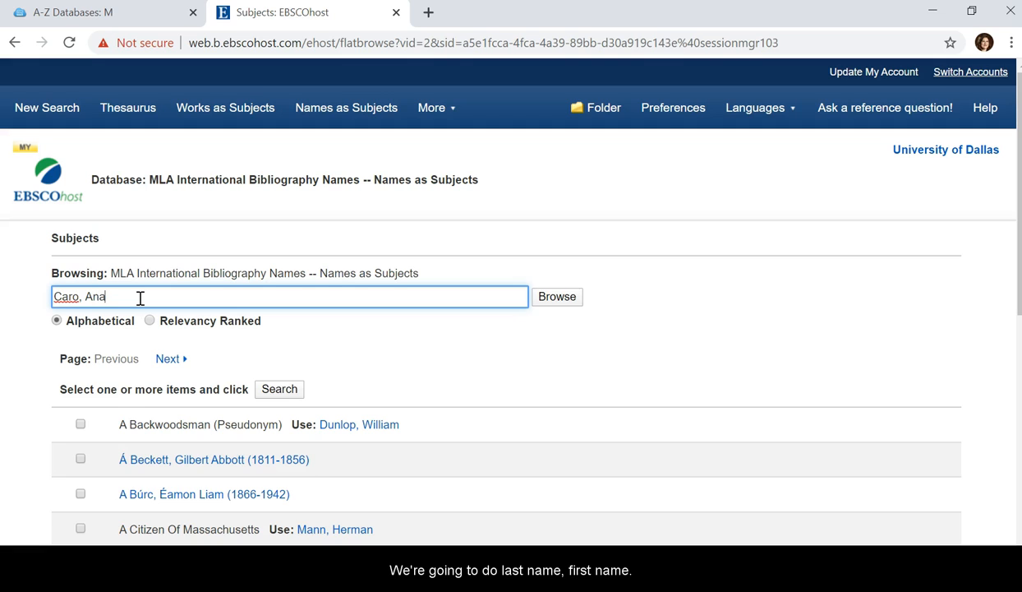
left_click(556, 297)
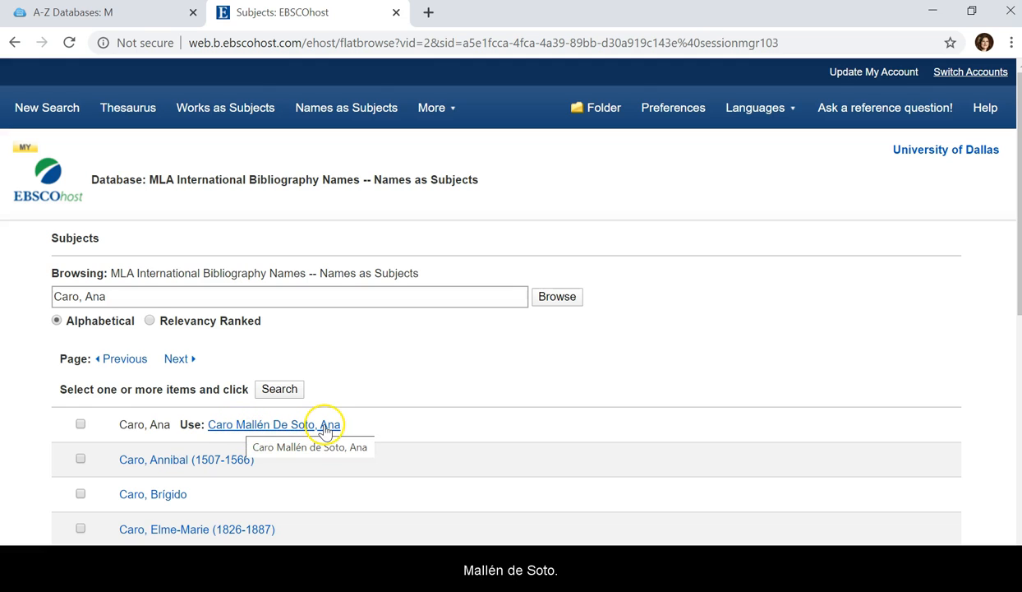
left_click(82, 425)
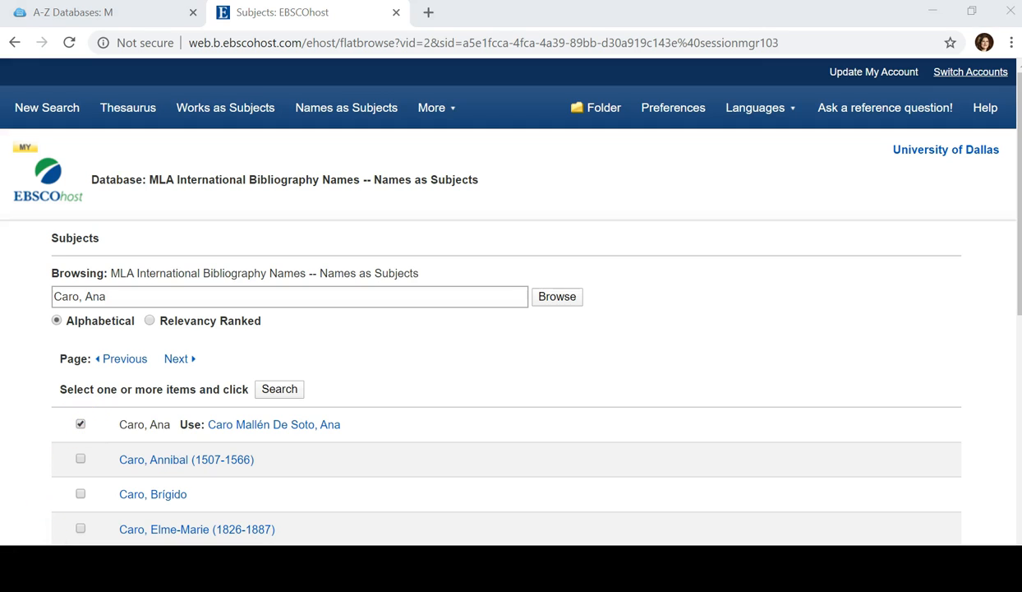
left_click(288, 391)
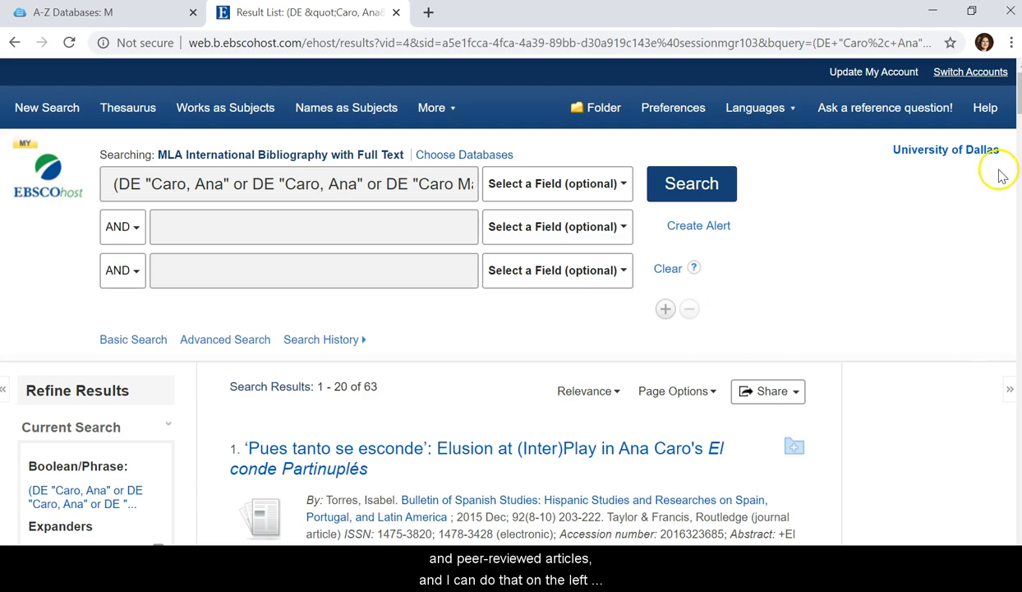
Limit the search results to Scholarly (Peer Reviewed) Journals and to the Spanish language
scroll(1011, 105, "down", 1)
scroll(769, 147, "down", 5)
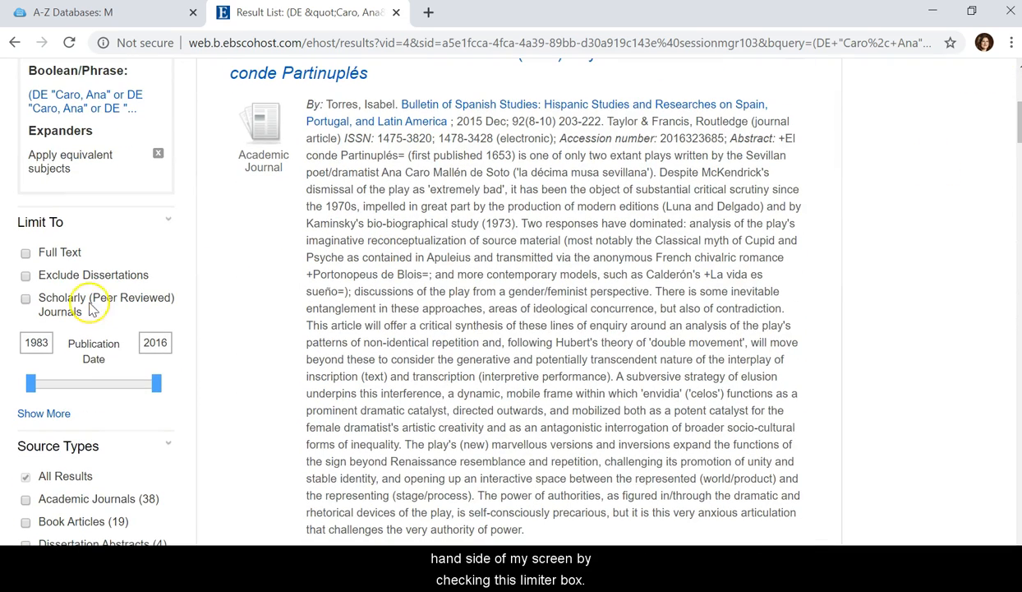
left_click(25, 299)
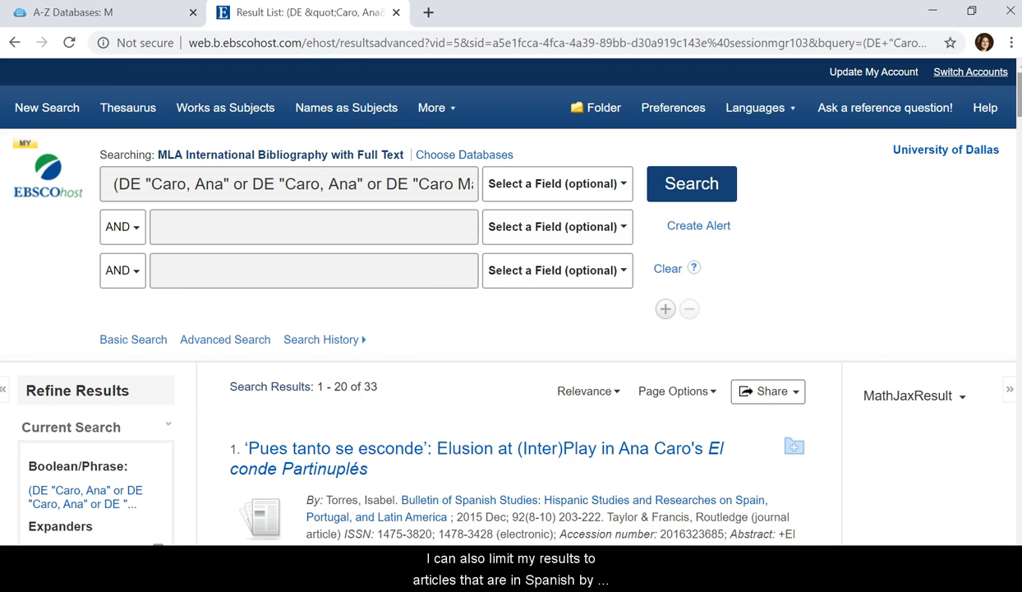
left_click_drag(1020, 96, 1020, 153)
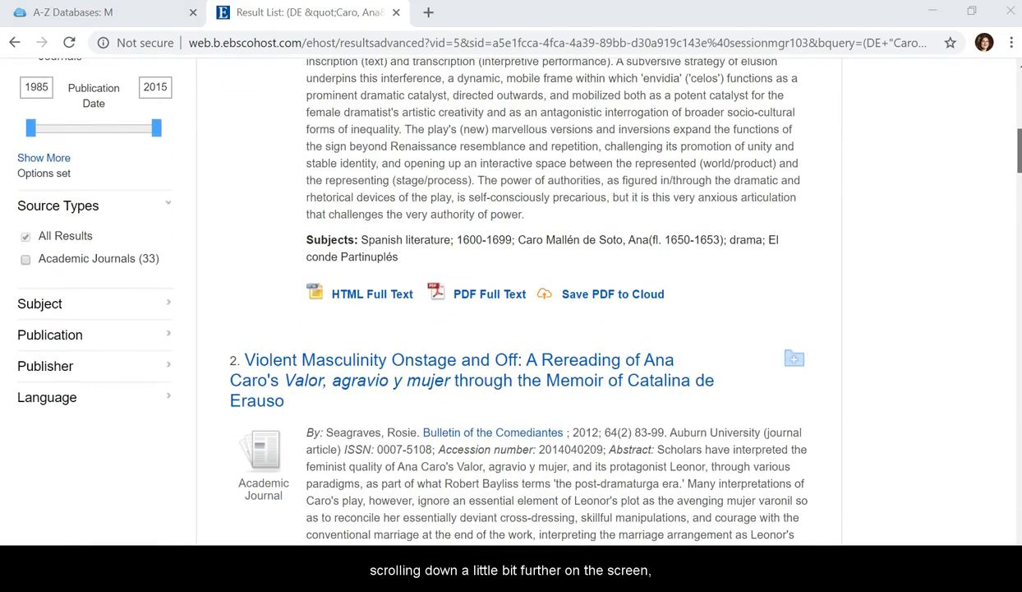
left_click(73, 401)
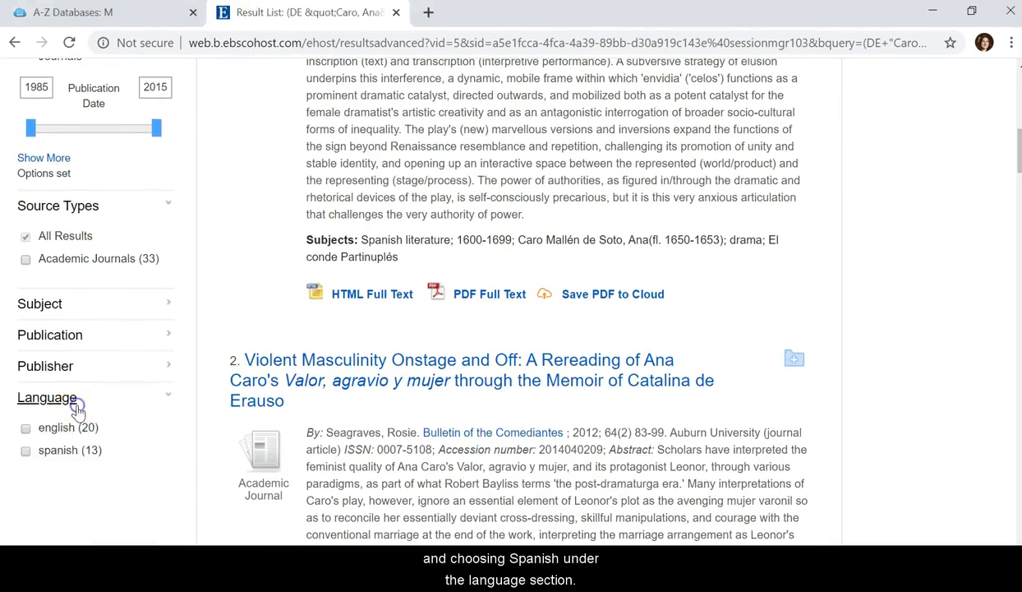
left_click(61, 454)
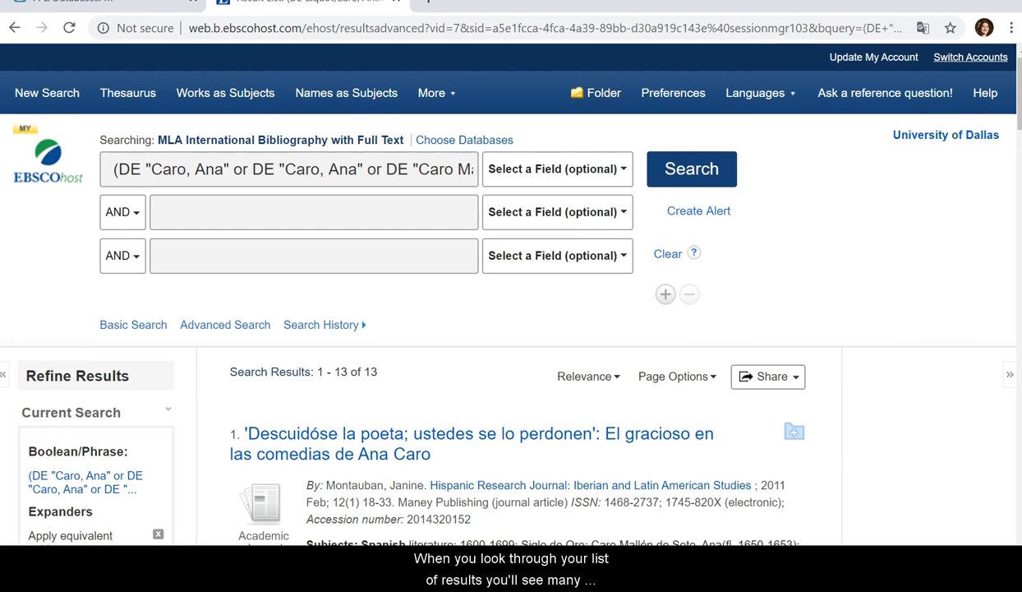
View the Full Text Finder record for result 5, "Si me buscas me hallarás", and return to the result list
left_click_drag(1018, 115, 1016, 166)
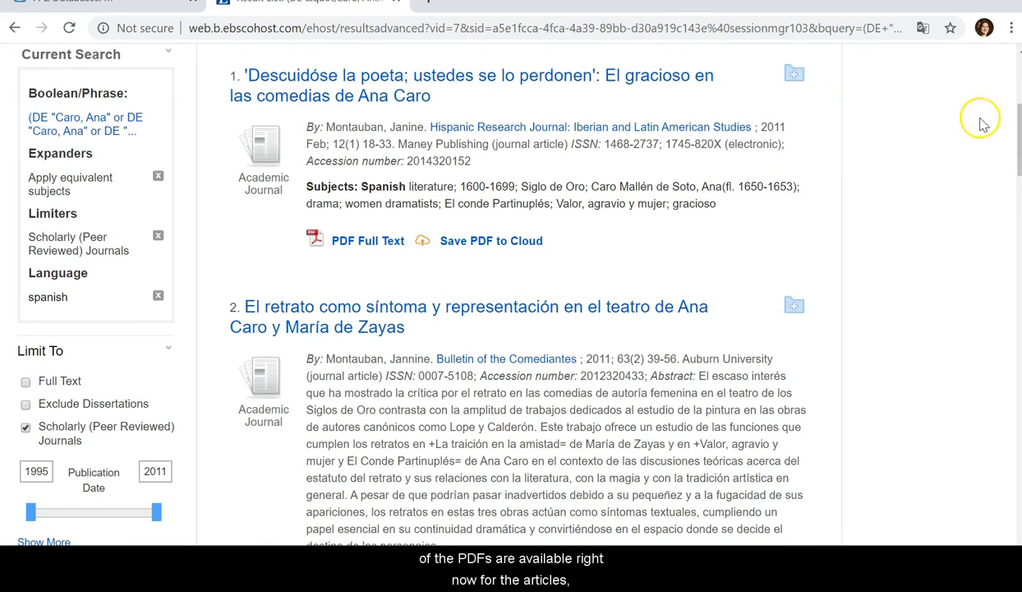
left_click_drag(1017, 136, 1017, 308)
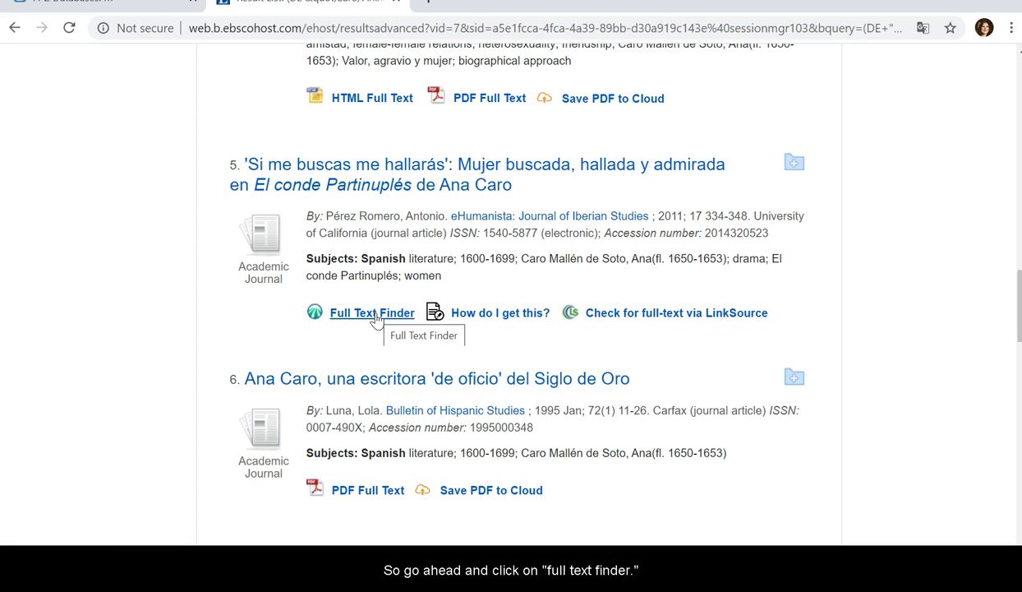
left_click(376, 317)
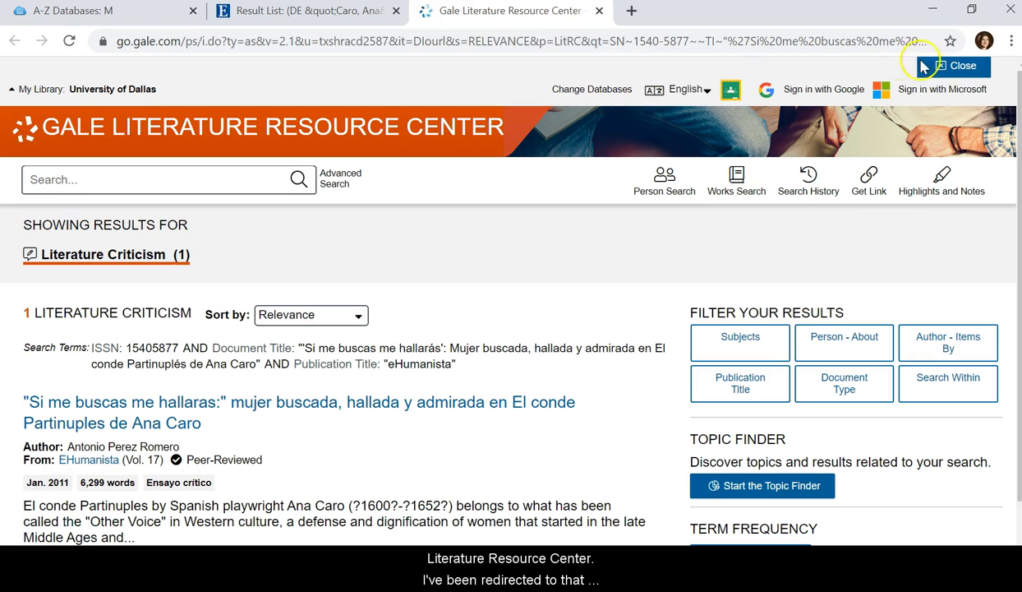
scroll(496, 292, "down", 1)
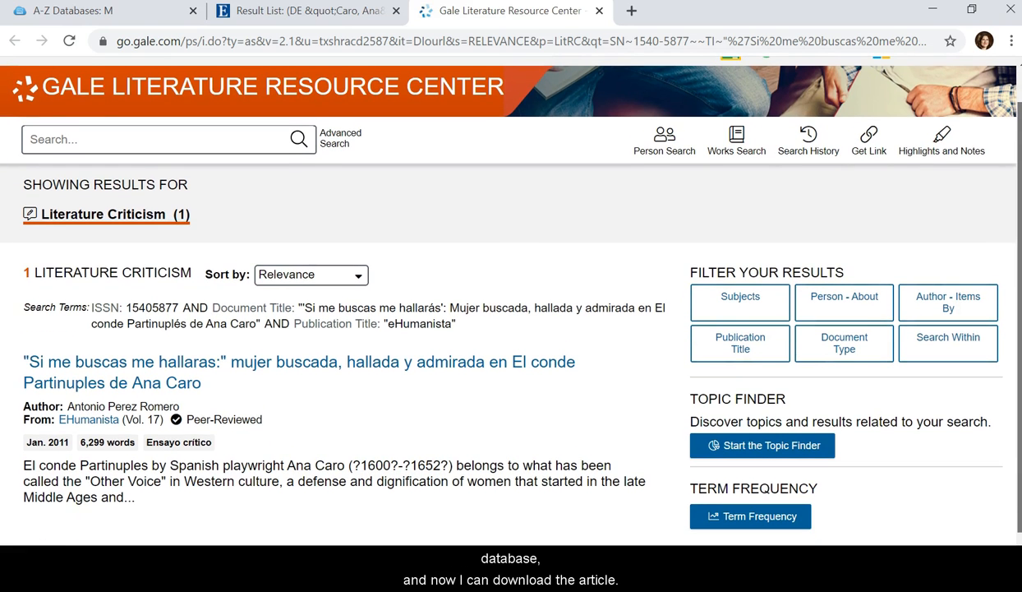
scroll(497, 293, "up", 1)
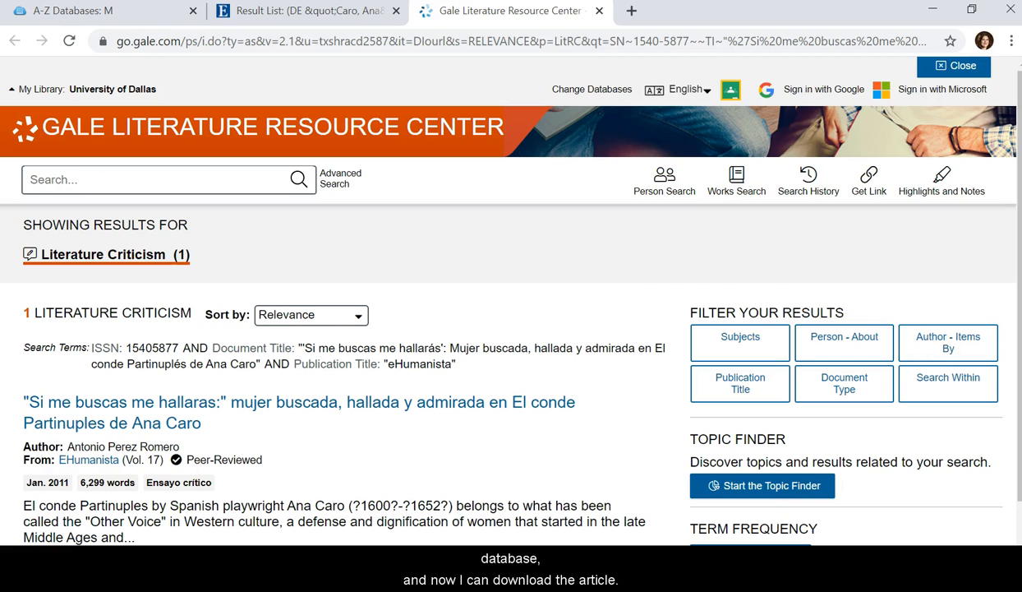
key("ctrl+w")
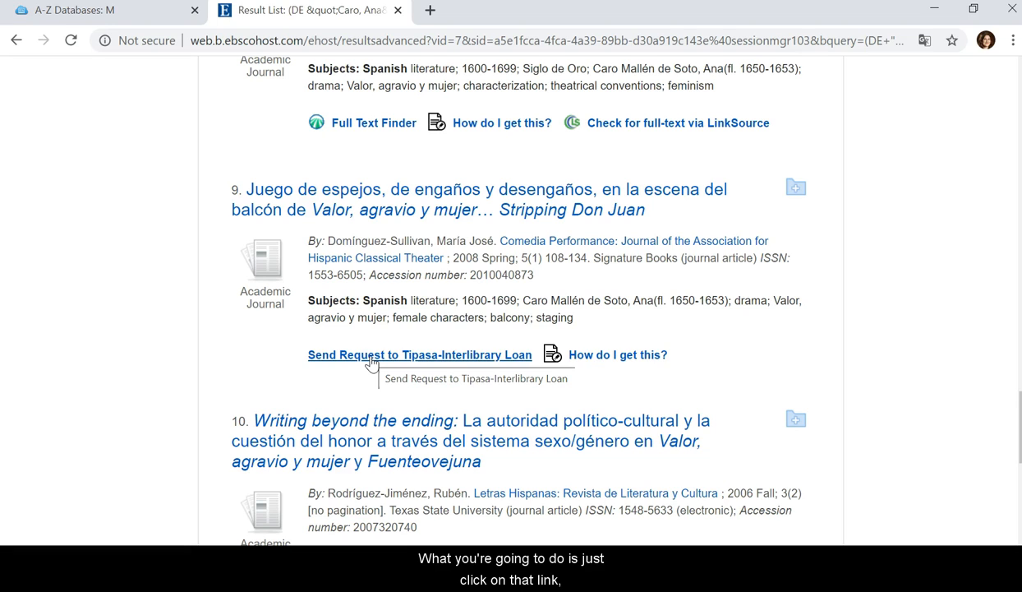
Copy the page range 108-134 from result 9, "Juego de espejos", and open its Tipasa interlibrary loan request, signing in with the filled-in network credentials
left_click(385, 353)
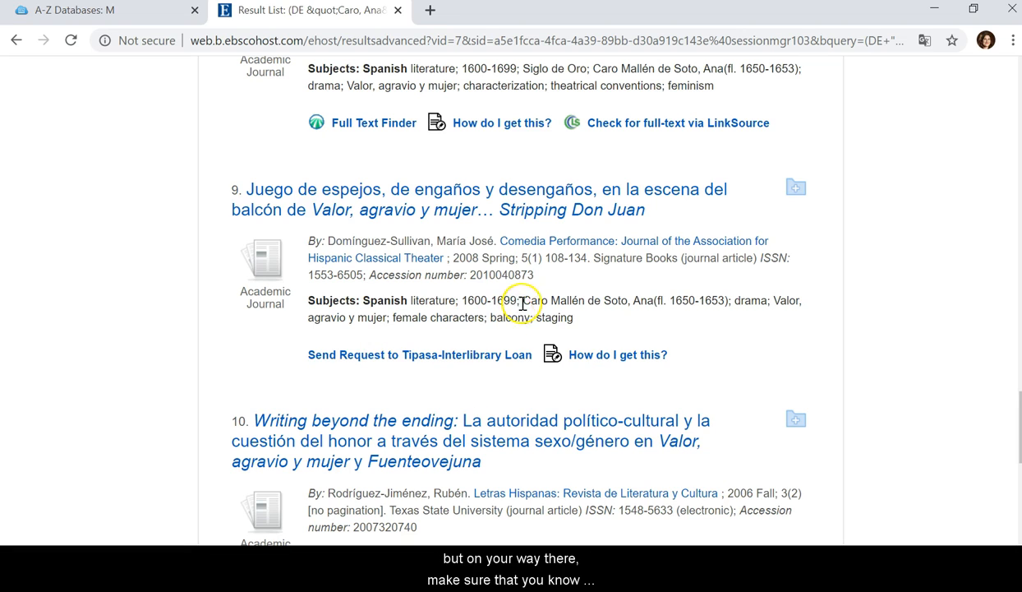
left_click_drag(547, 262, 587, 258)
key("ctrl+c")
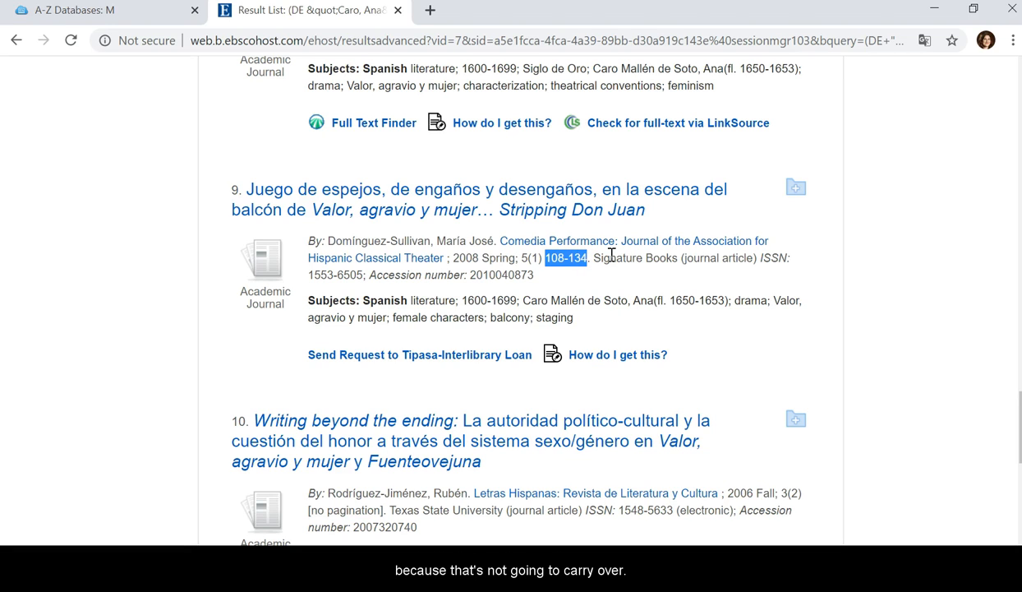
left_click(483, 356)
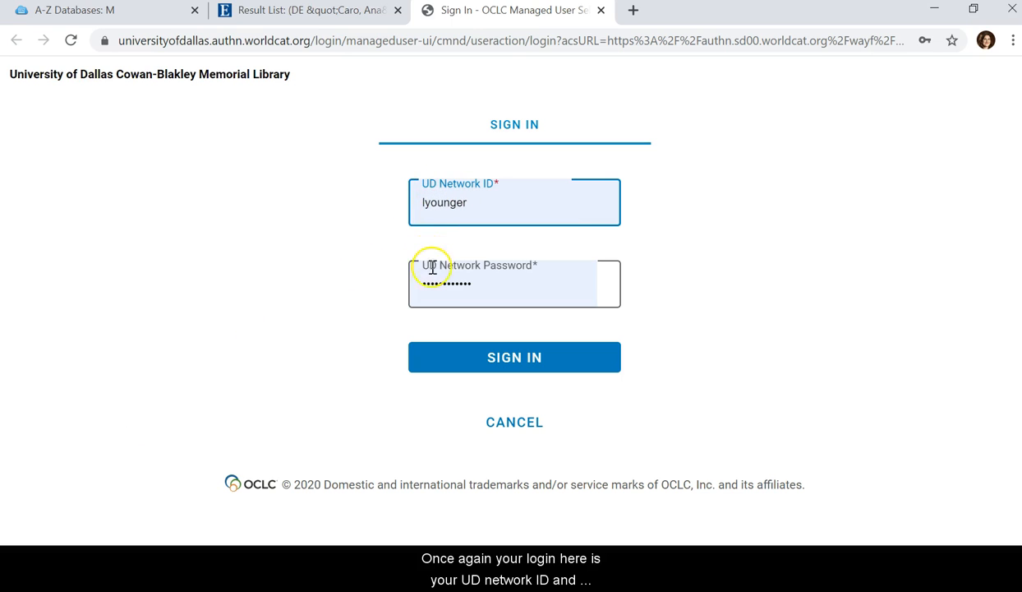
left_click(449, 367)
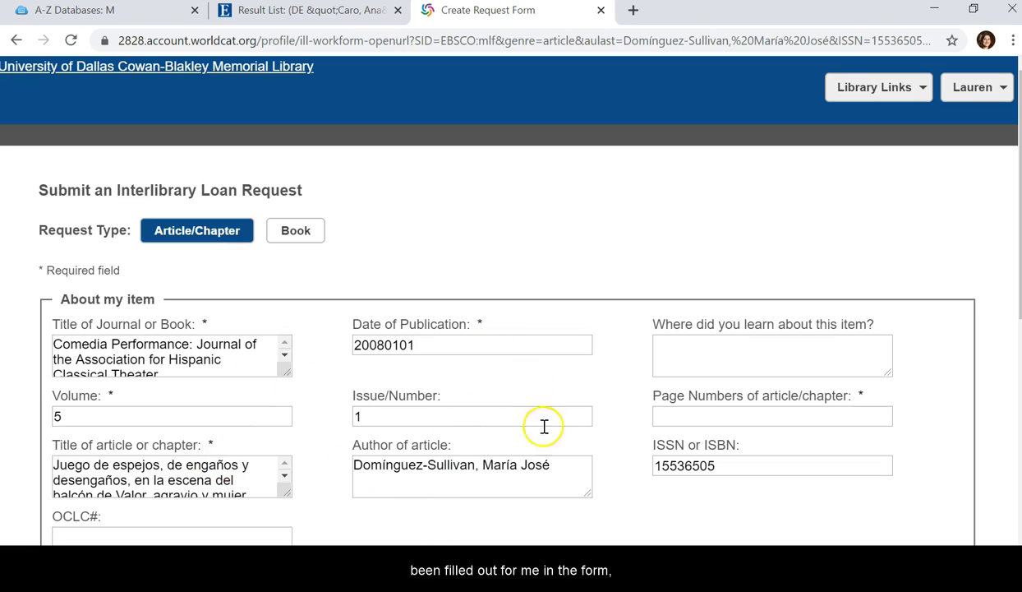
Enter 108-134 as the article's page numbers in the interlibrary loan form and review the remaining request fields
left_click(661, 415)
key("ctrl+v")
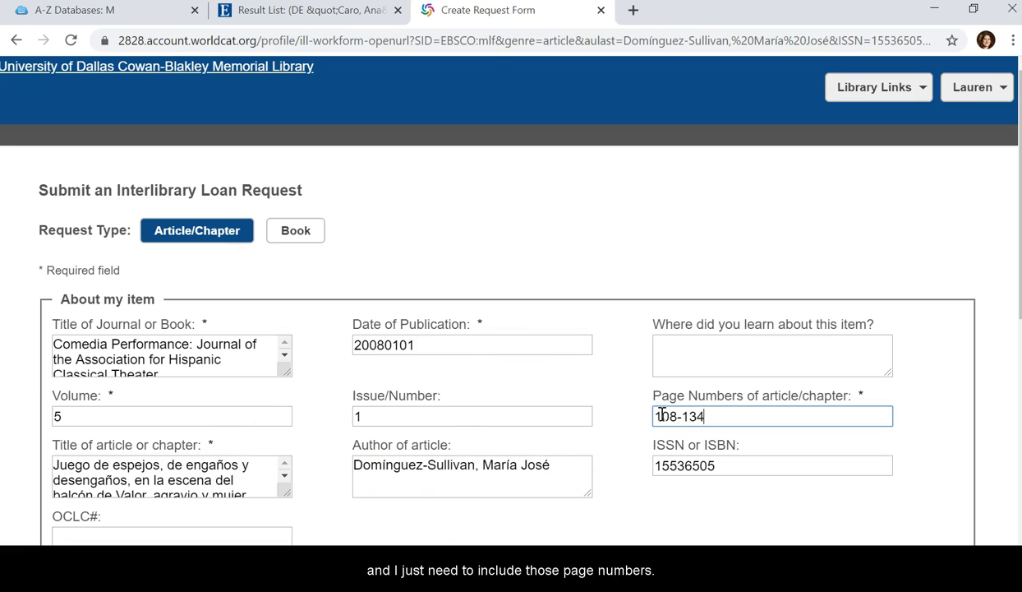
scroll(986, 201, "down", 1)
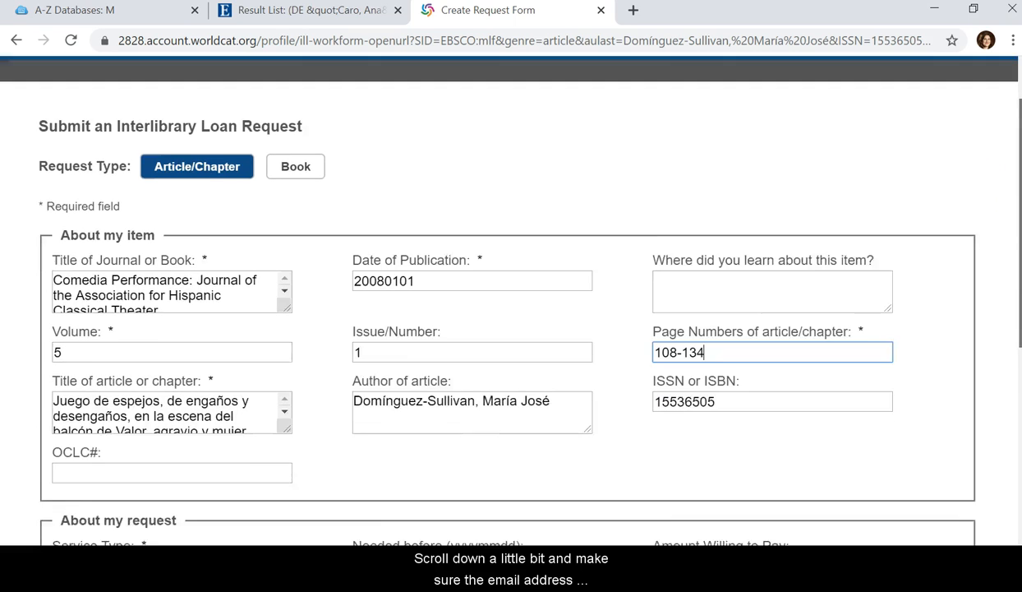
scroll(509, 296, "down", 6)
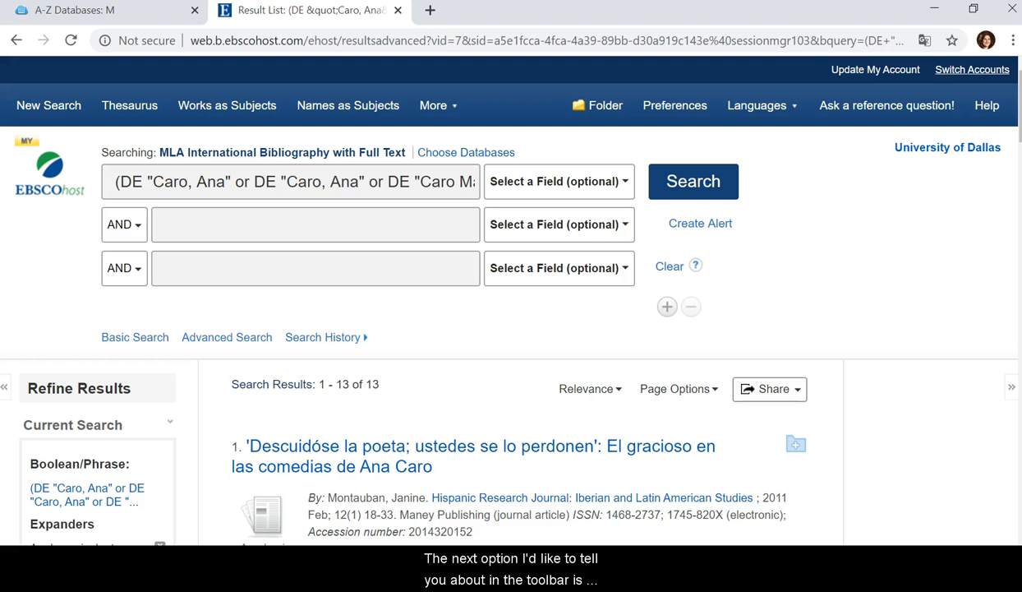
Browse the Works as Subjects index for terms beginning with Anna Karenina
left_click(224, 111)
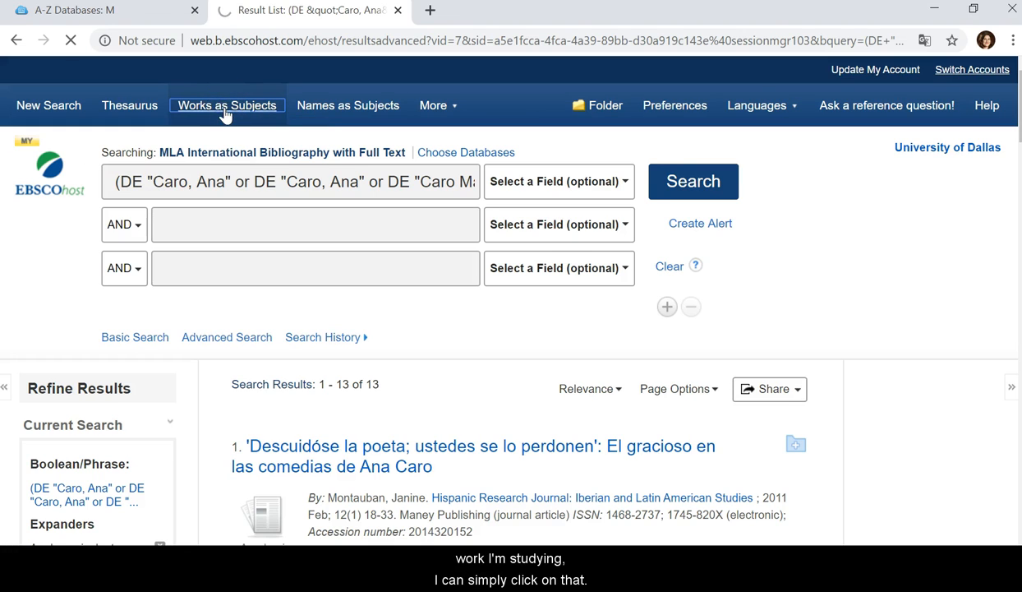
left_click(242, 317)
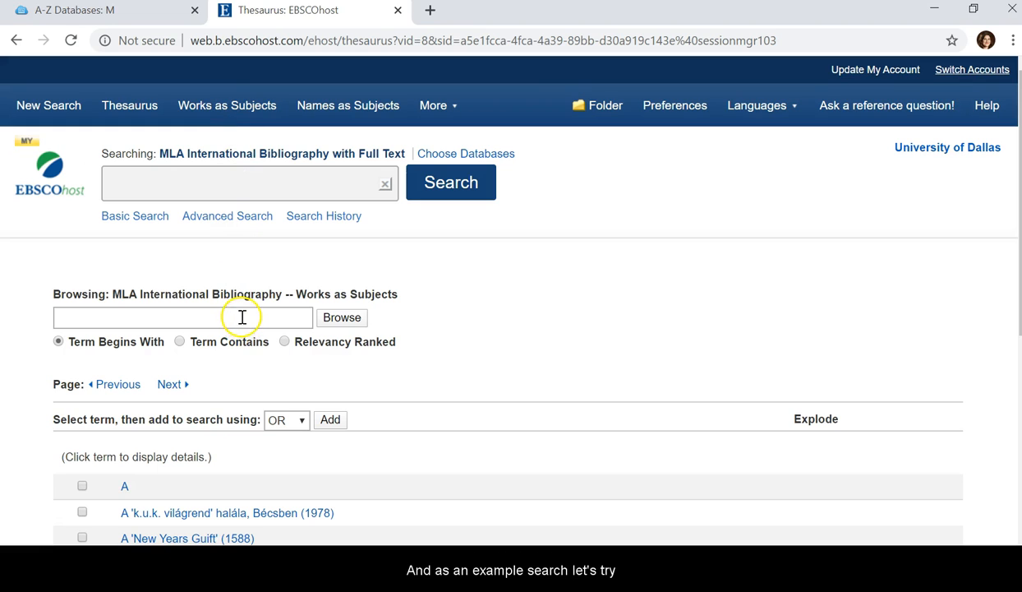
type("A")
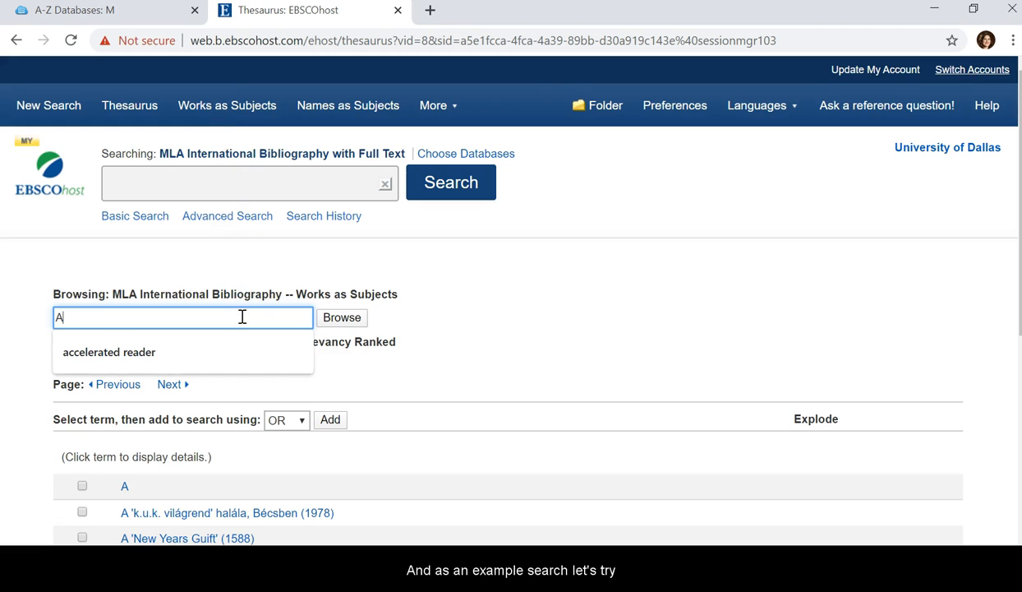
type("nna Karenina")
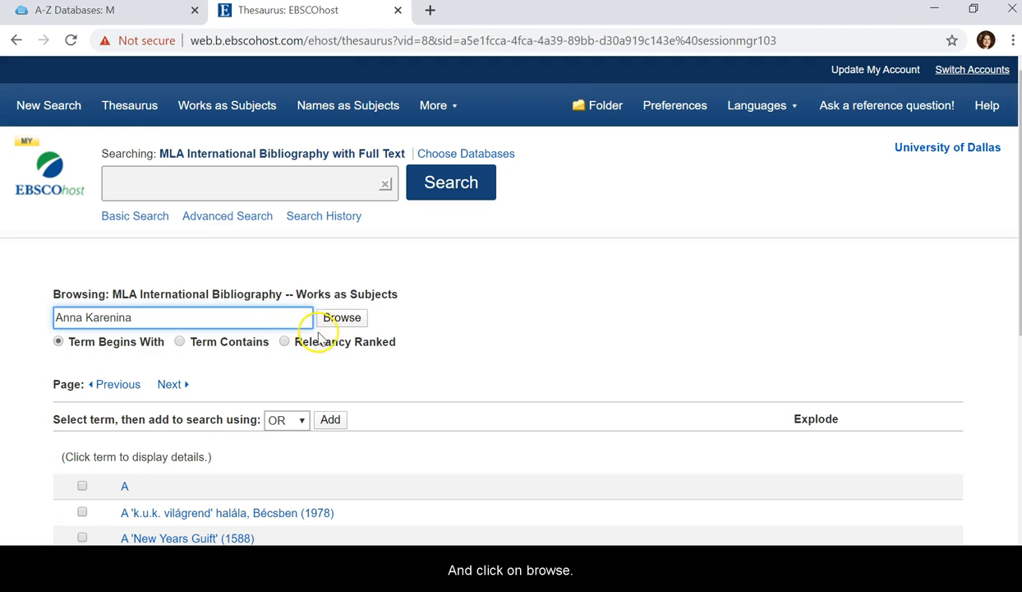
left_click(340, 320)
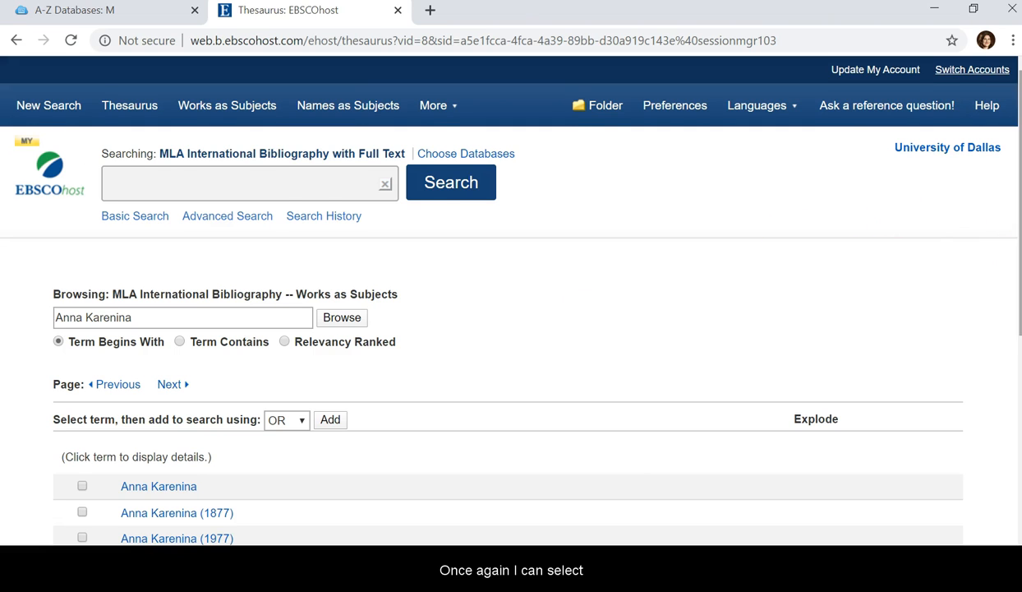
Add Anna Karenina, Anna Karenina (1877) and Anna Karenina (1977) to the search using OR, and run the search
scroll(993, 263, "down", 2)
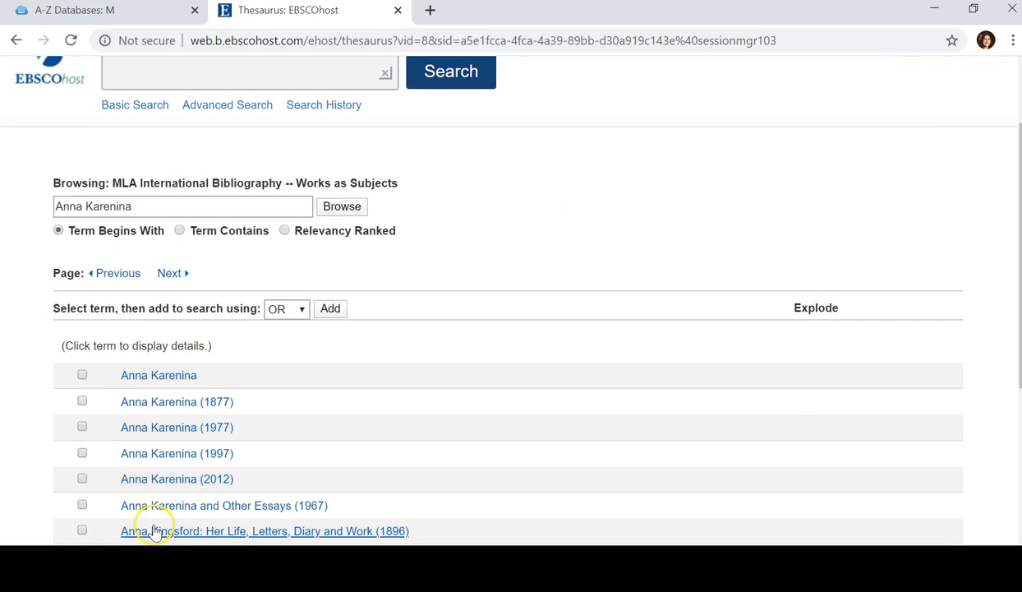
left_click(82, 375)
left_click(83, 401)
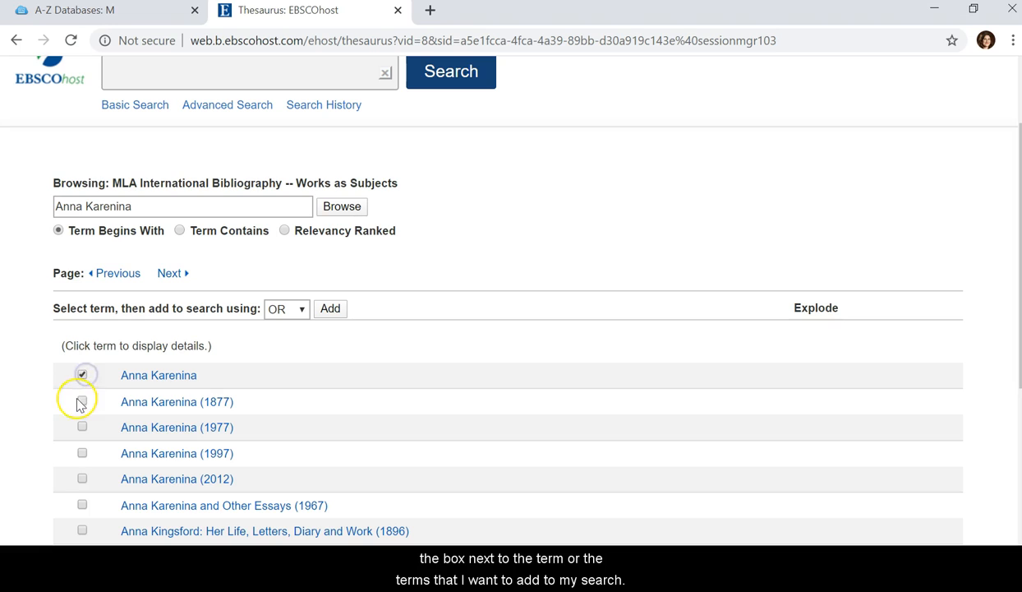
left_click(82, 427)
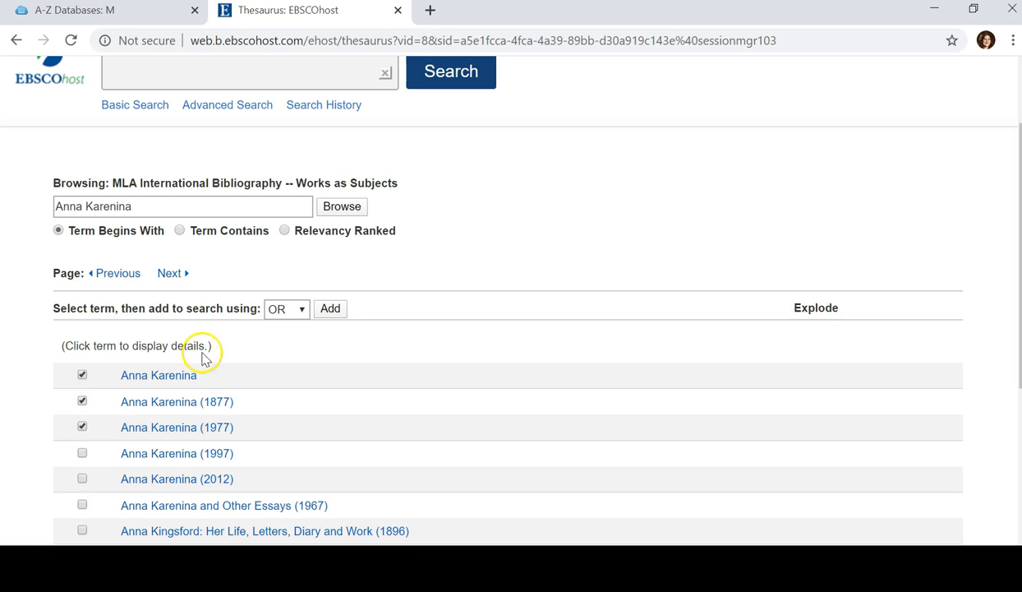
left_click(329, 310)
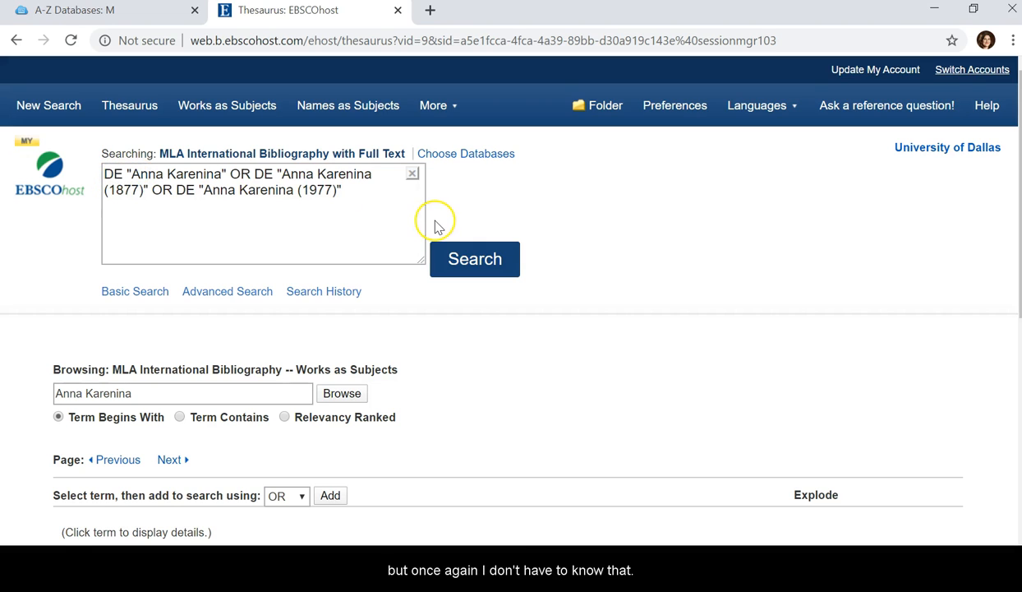
left_click(491, 255)
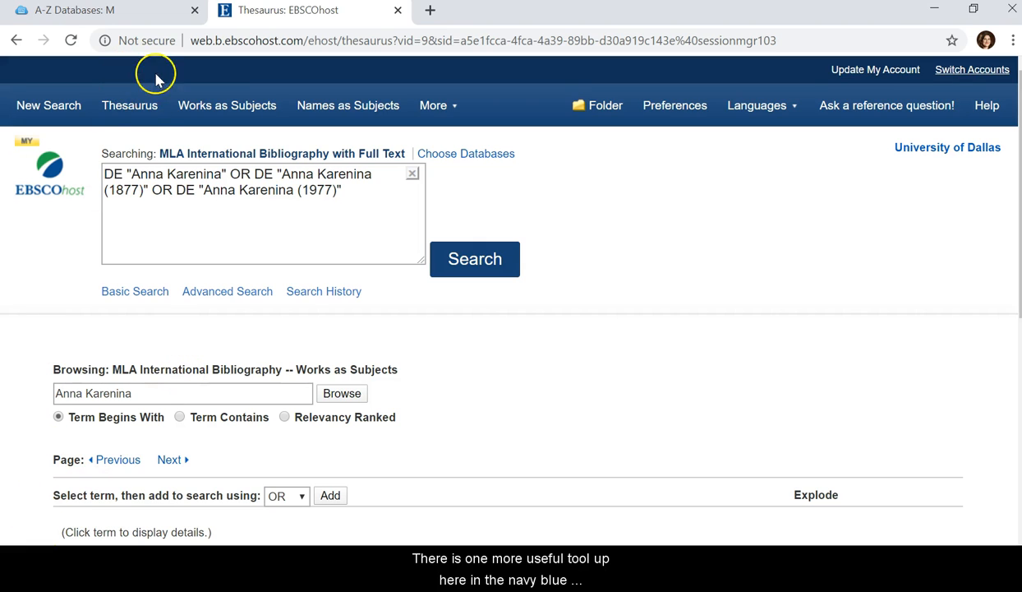
Browse the MLA International Bibliography Thesaurus for terms beginning with bildungsroman
left_click(139, 113)
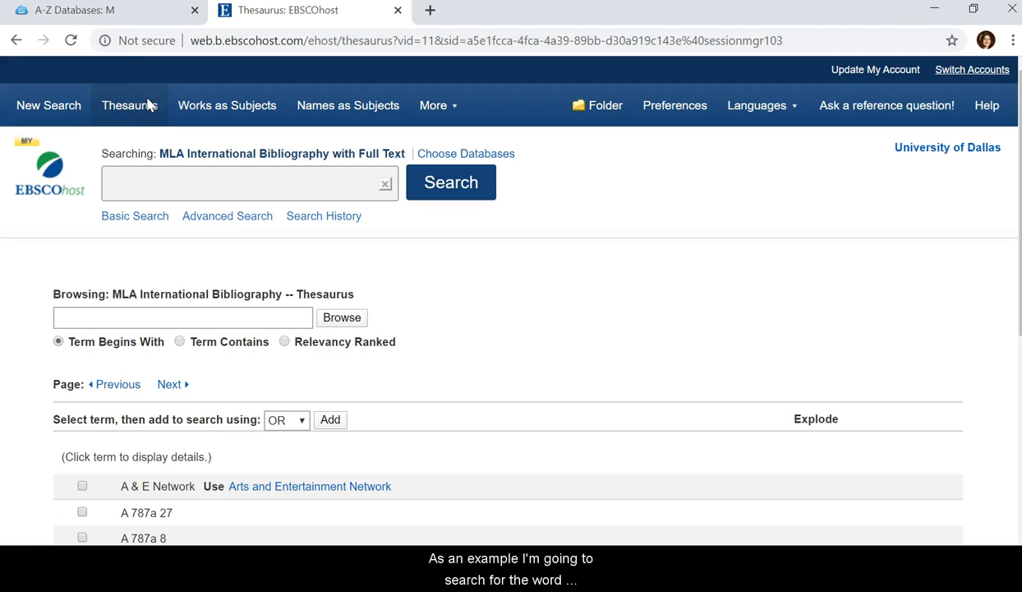
left_click(101, 311)
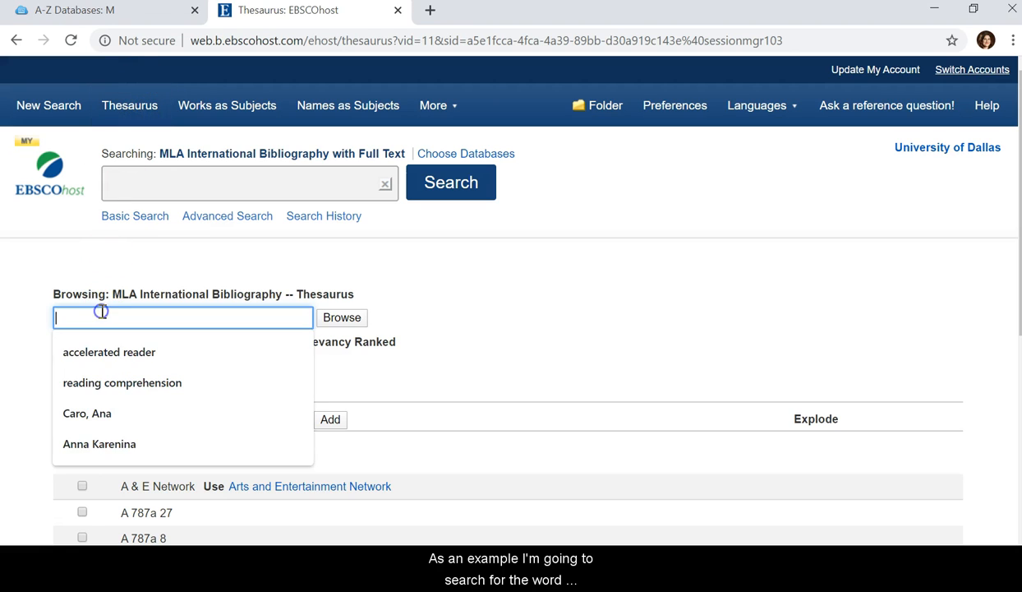
type("bi")
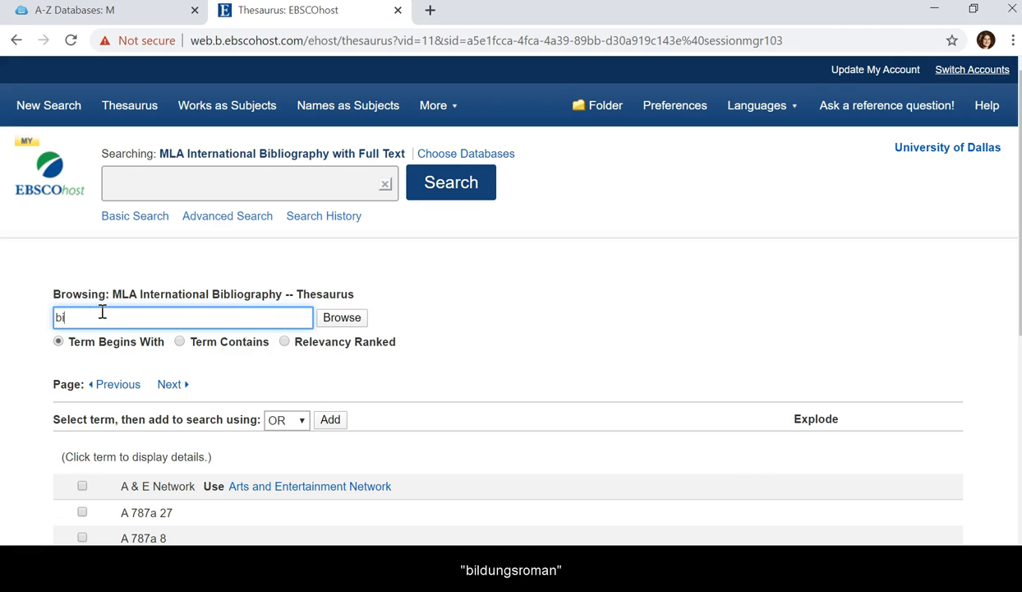
type("ldungr")
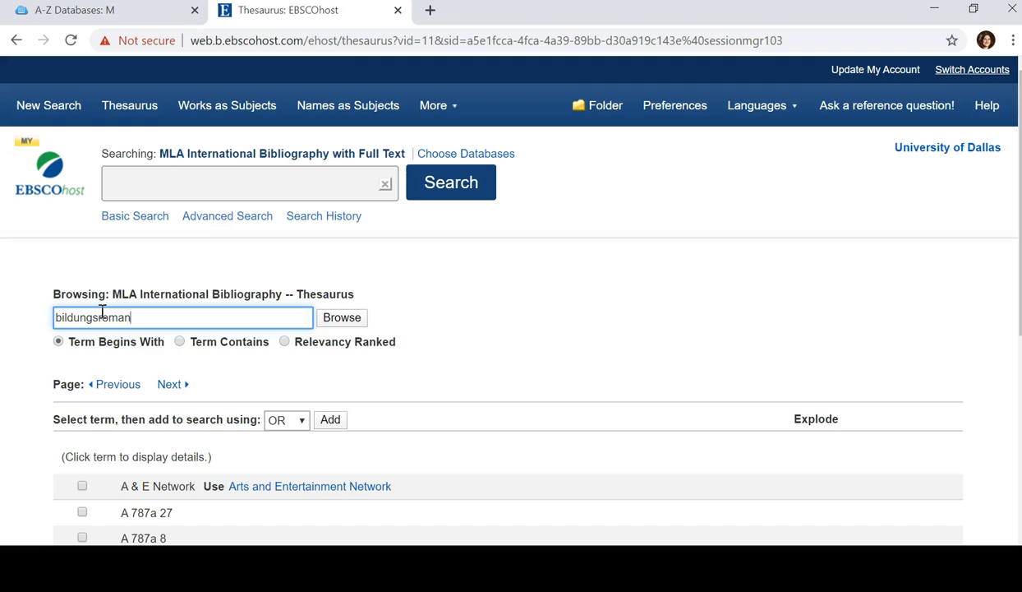
left_click(338, 320)
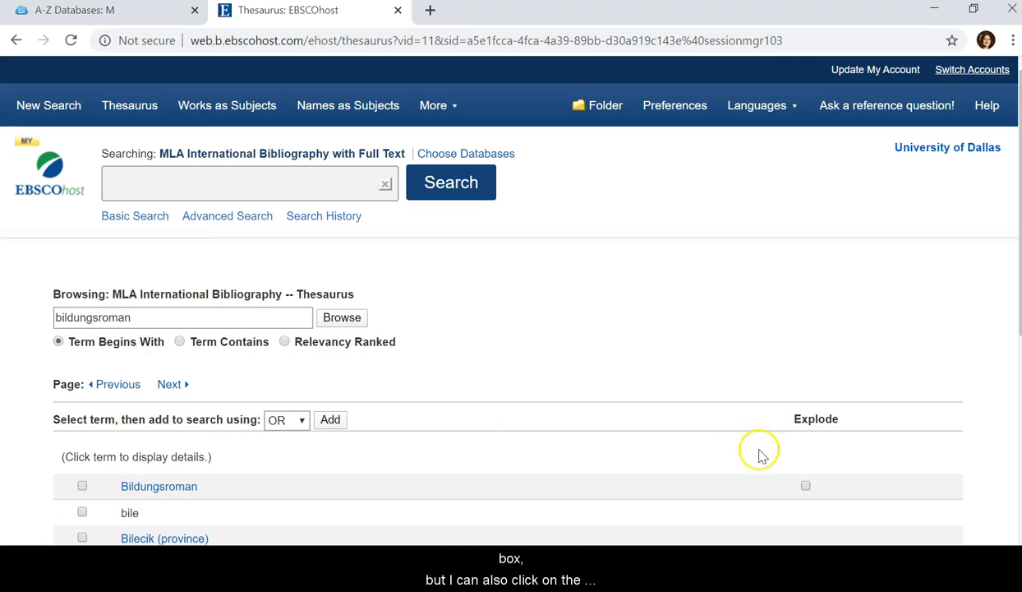
Explode the Bildungsroman term, add it with its related terms to the search using OR, and run the search
left_click(806, 486)
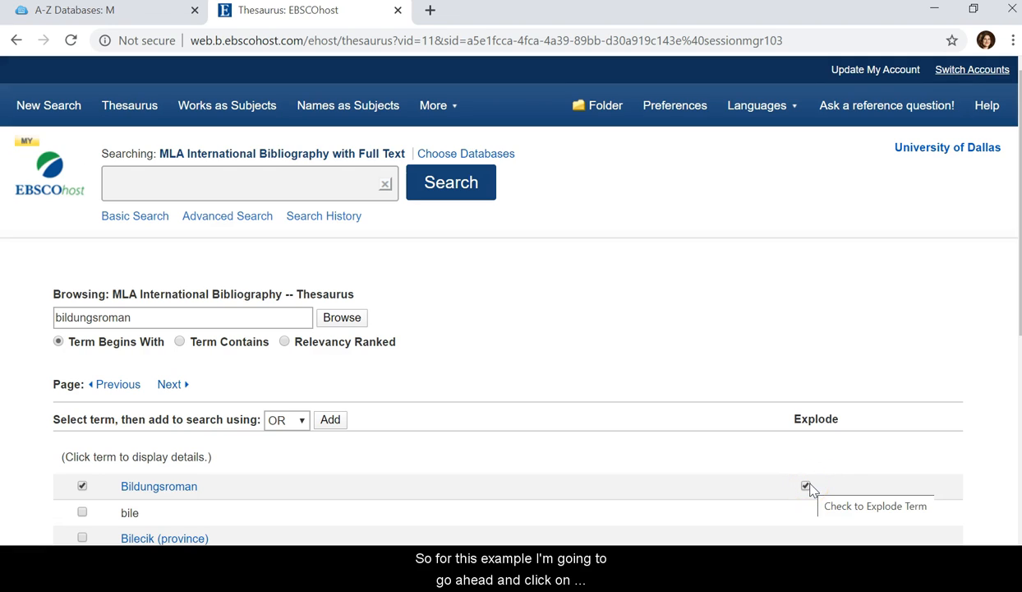
left_click(331, 421)
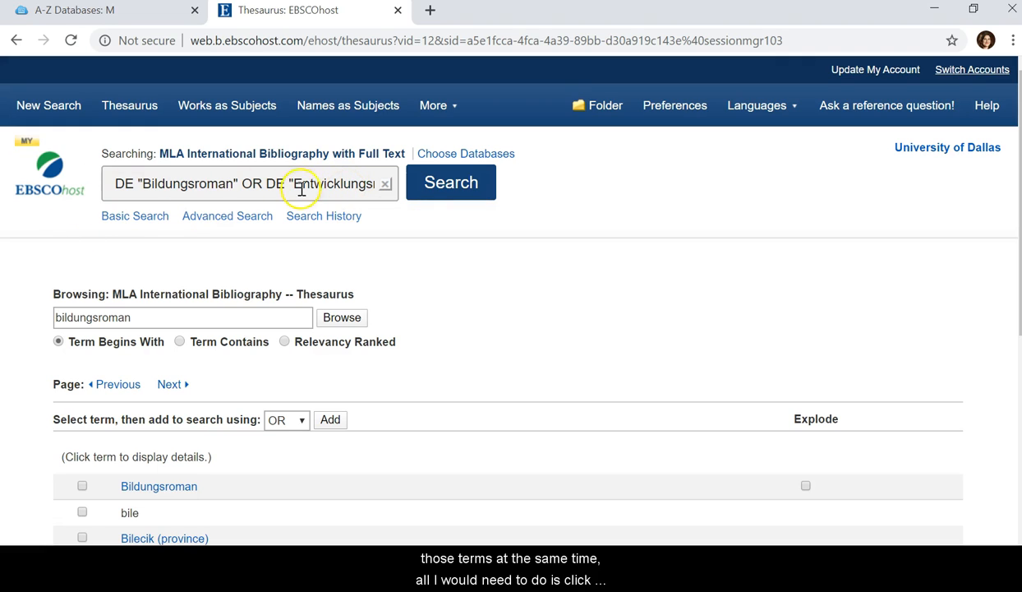
left_click(418, 194)
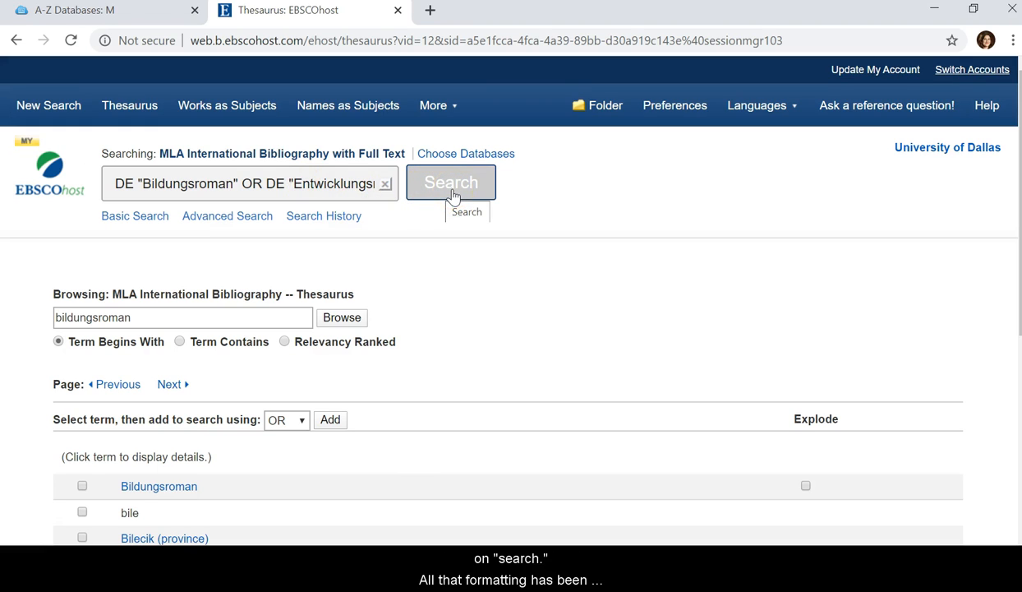
left_click(453, 196)
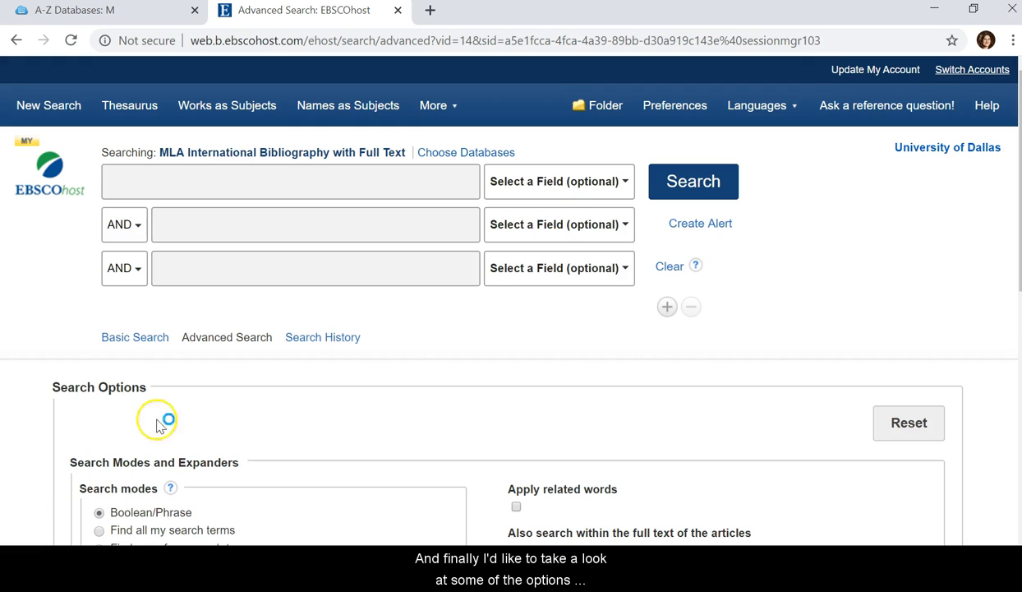
In the advanced search, set the first row's field to TH Literary Theme and enter love as its search term
left_click(594, 183)
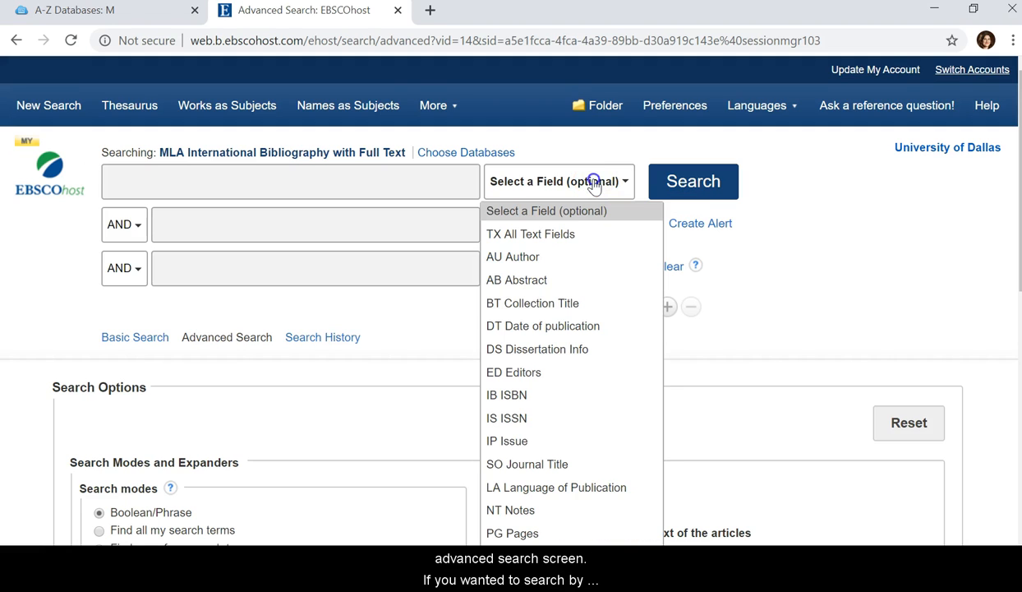
scroll(497, 291, "down", 3)
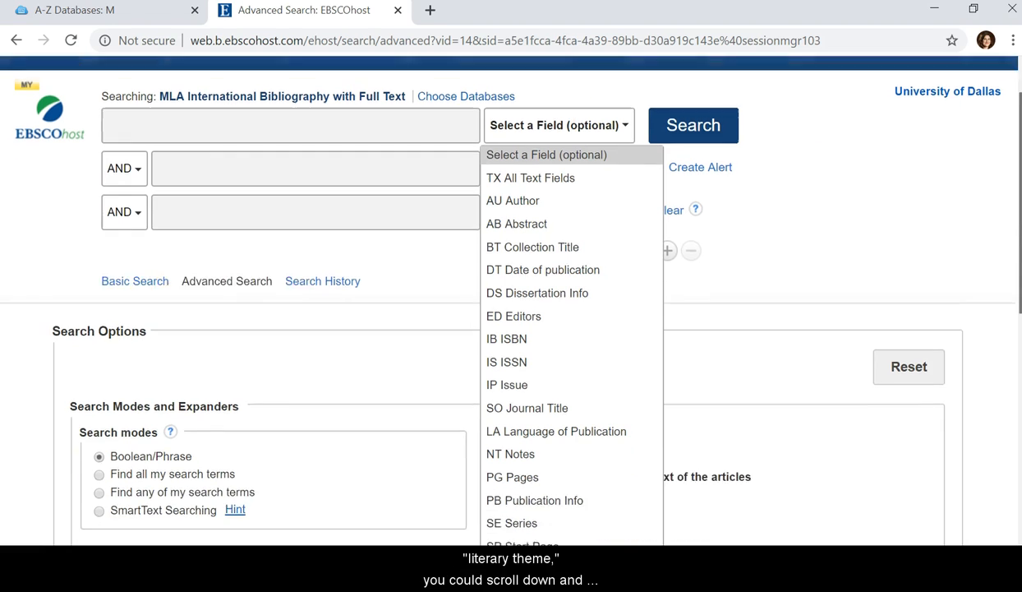
scroll(981, 311, "down", 1)
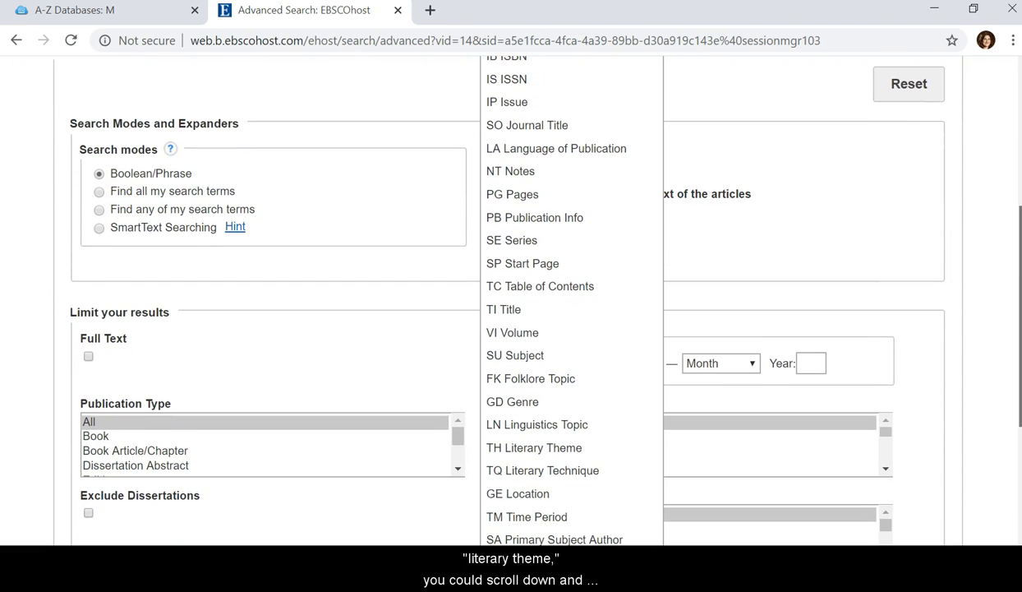
left_click(611, 457)
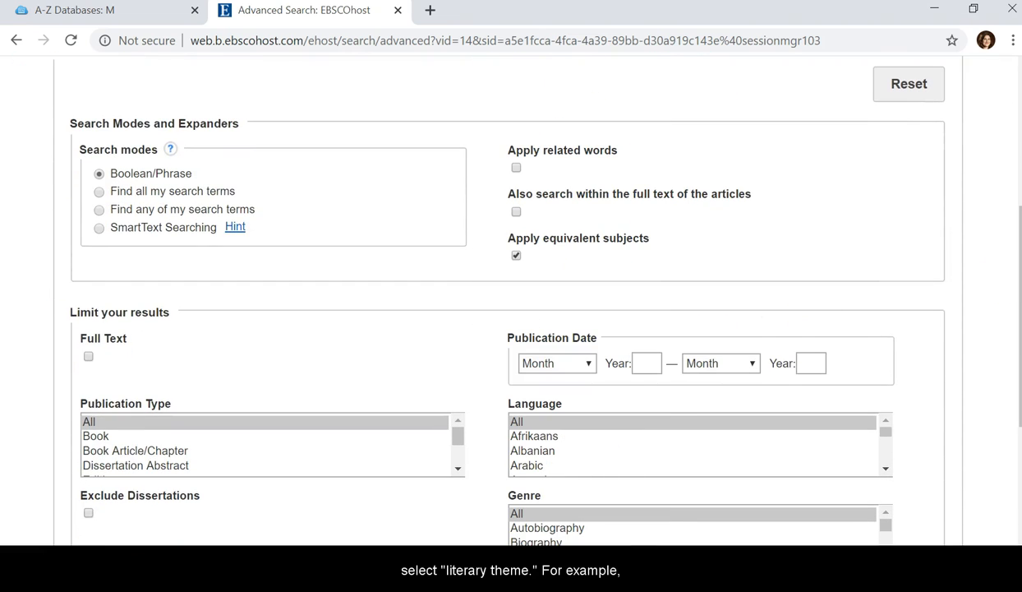
scroll(1009, 175, "up", 4)
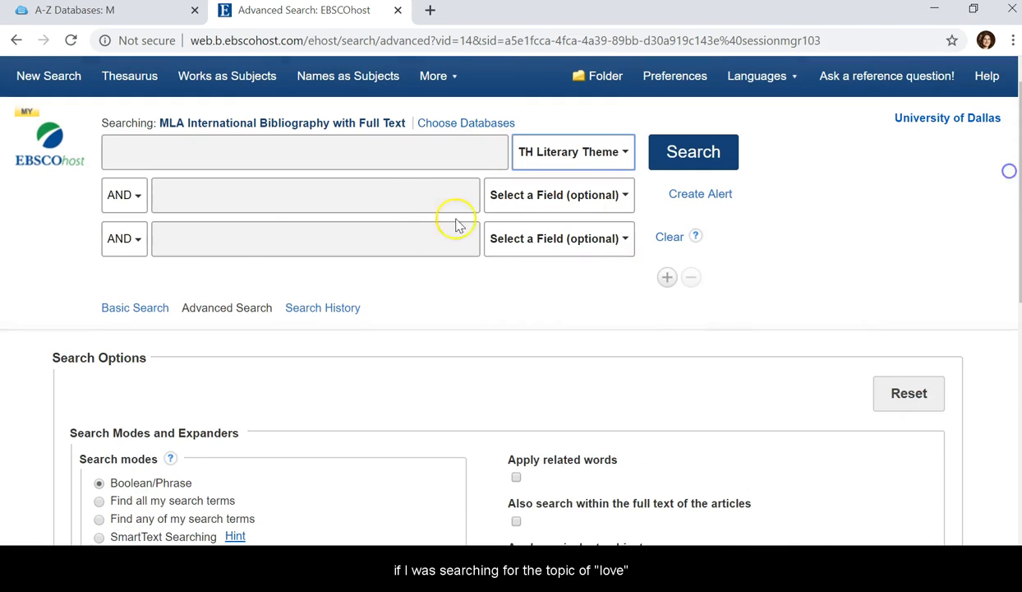
left_click(402, 158)
type("love")
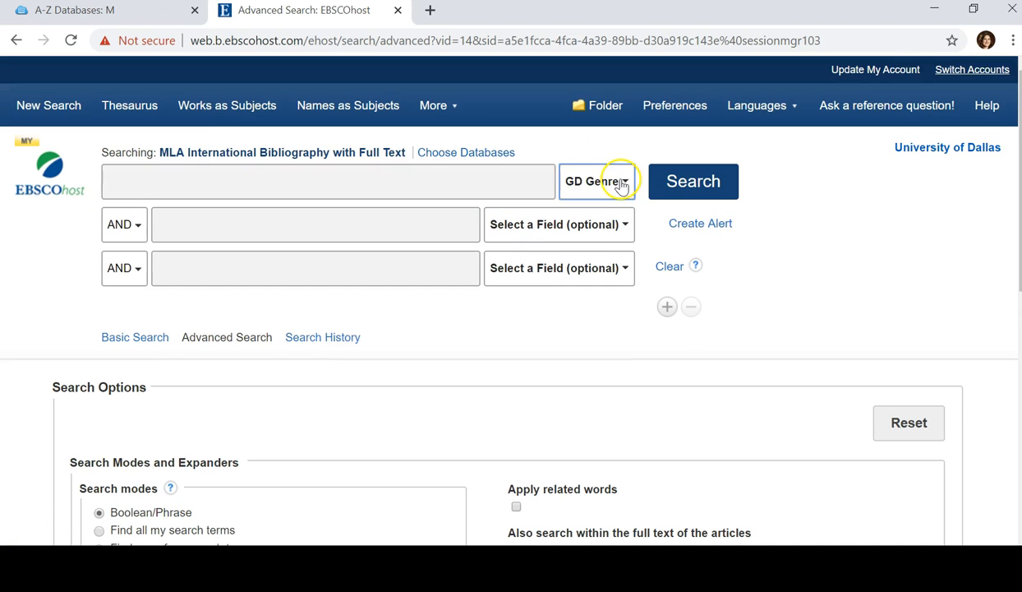
Enter drama as the first row's search term with GD Genre as its field
left_click(622, 183)
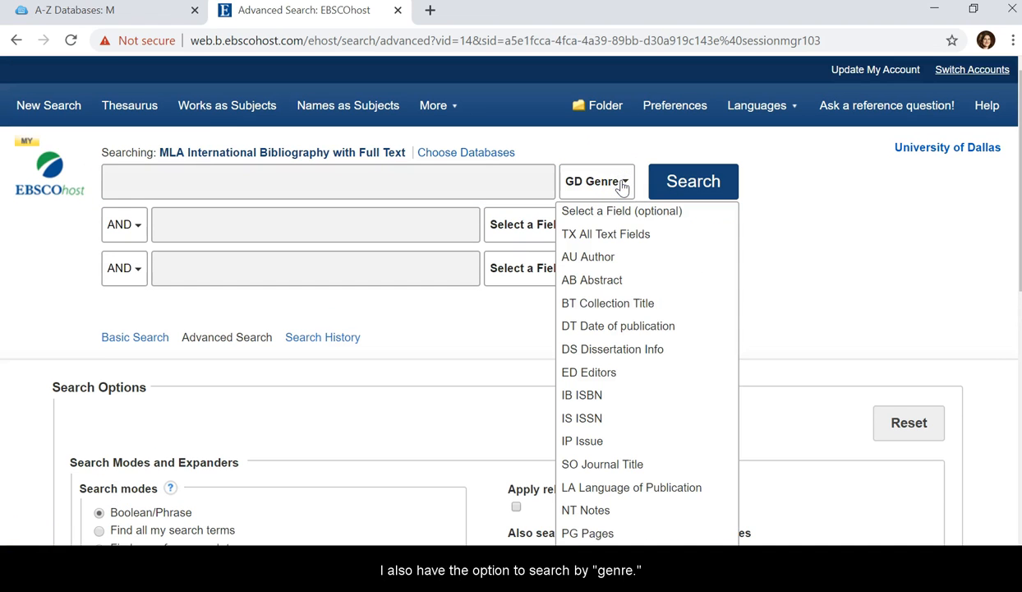
left_click(622, 182)
left_click(439, 183)
type("drama")
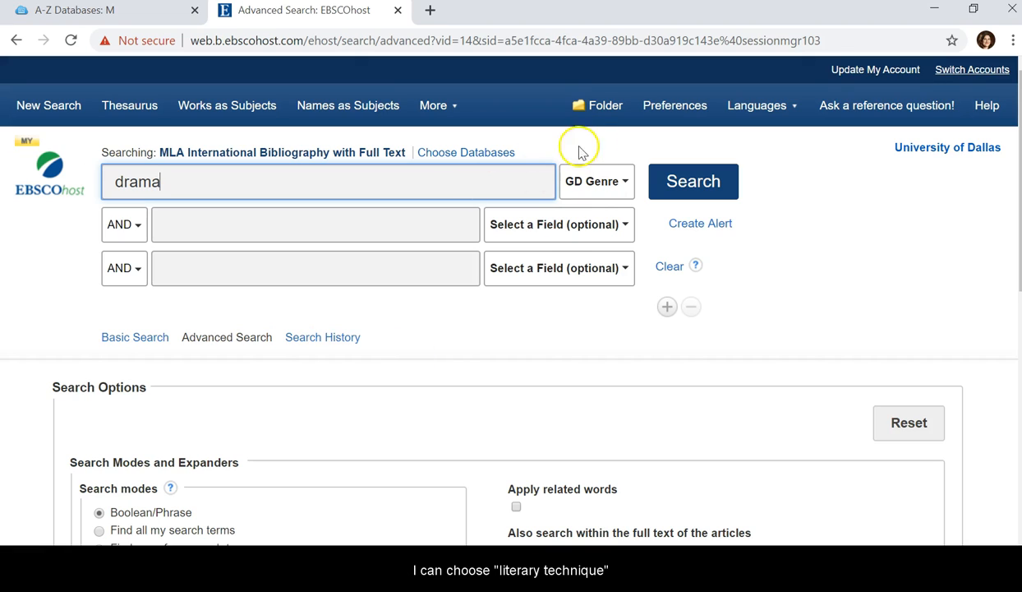
Change the first row's field to TQ Literary Technique and replace its search term with foreshadowing
left_click(597, 182)
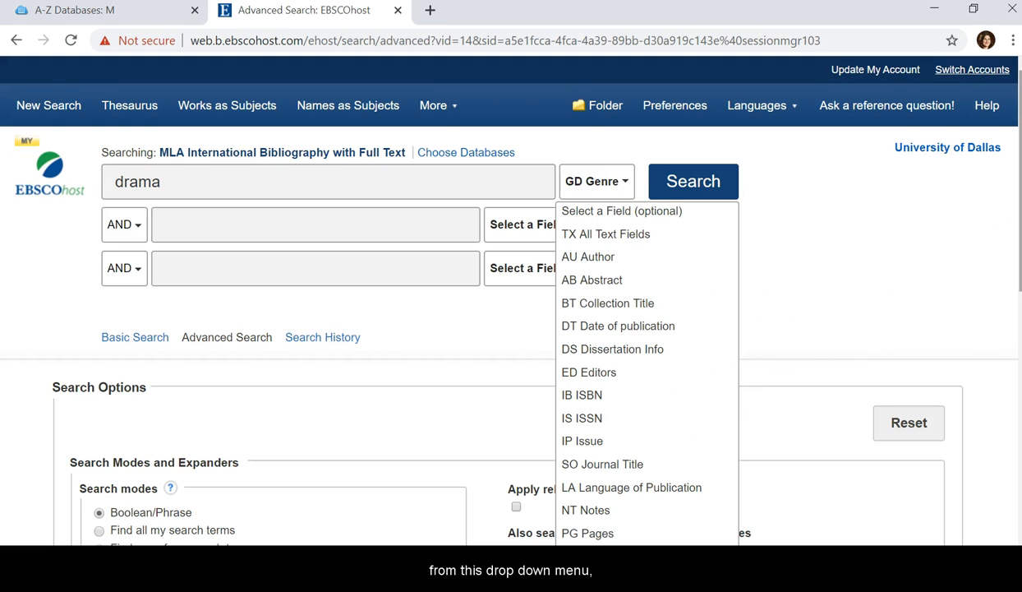
scroll(1018, 231, "down", 5)
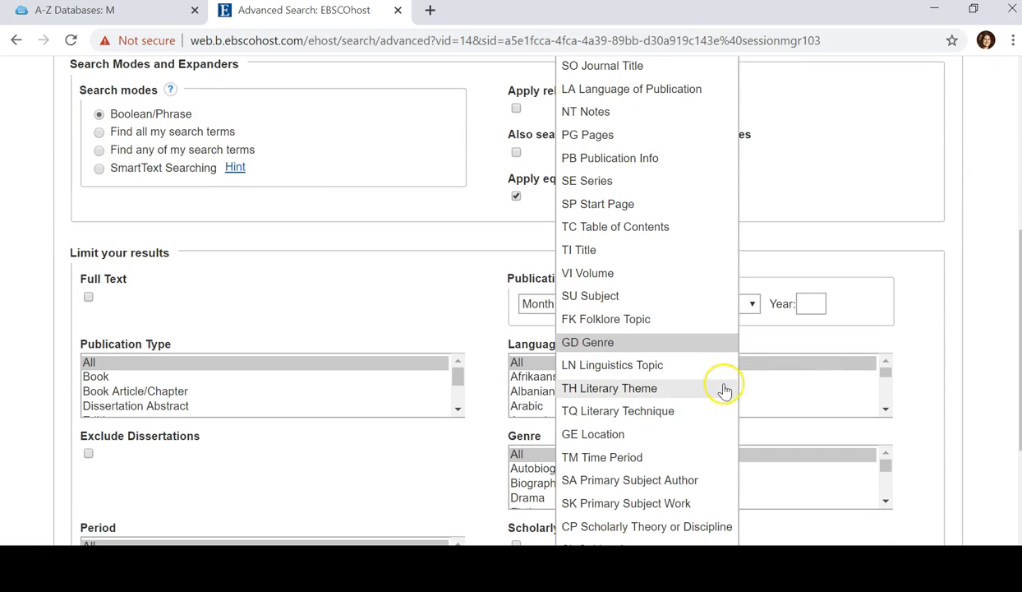
left_click(690, 410)
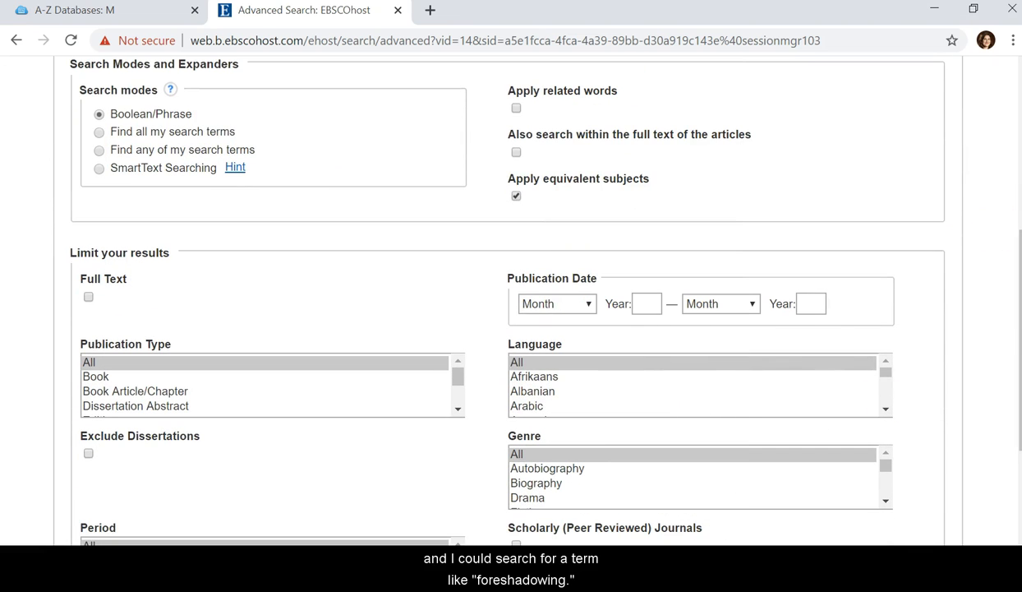
scroll(418, 239, "up", 5)
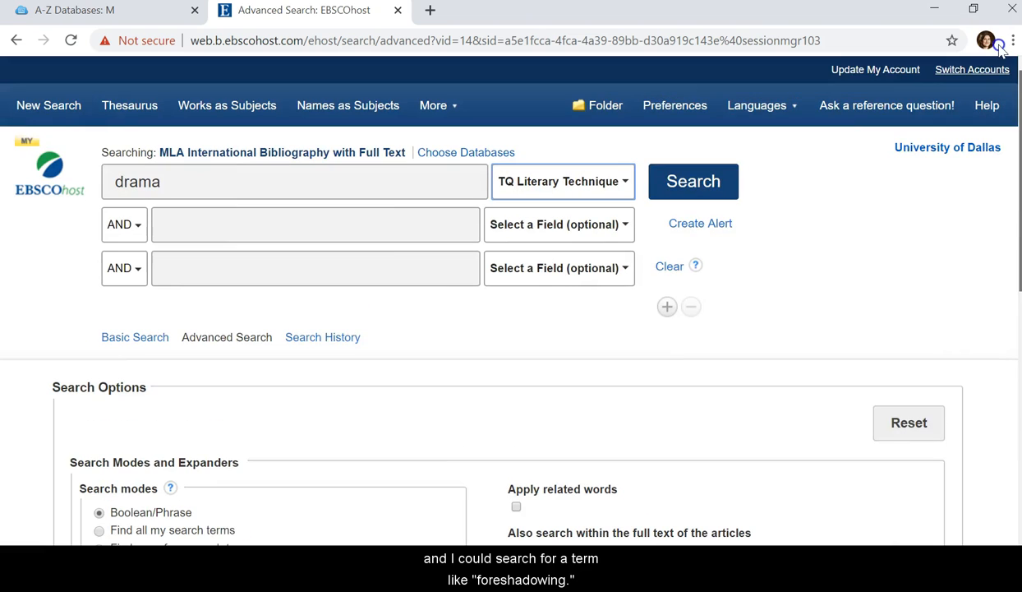
triple_click(393, 192)
type("foreshadowi")
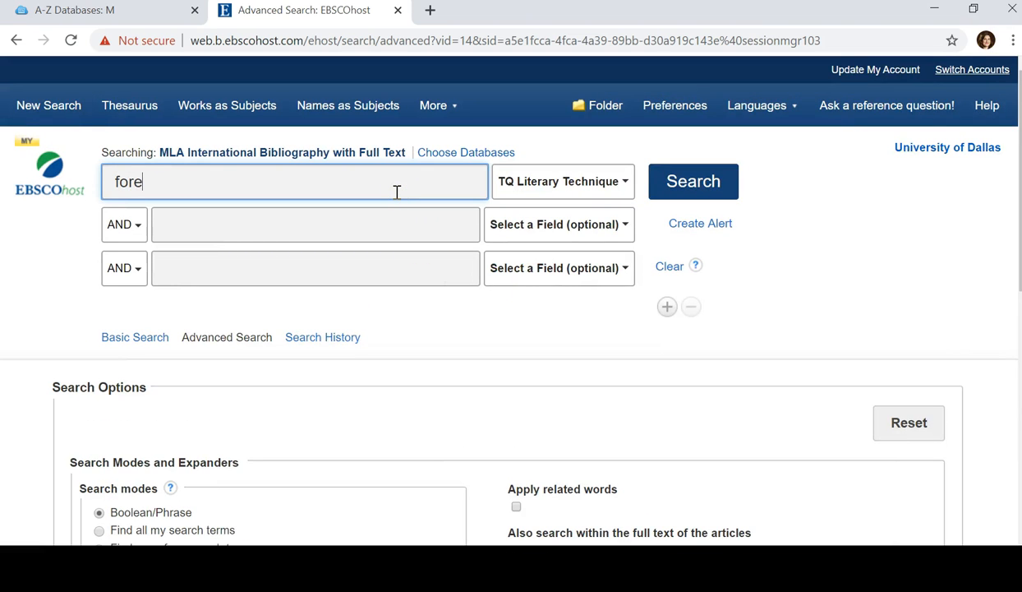
type("ng")
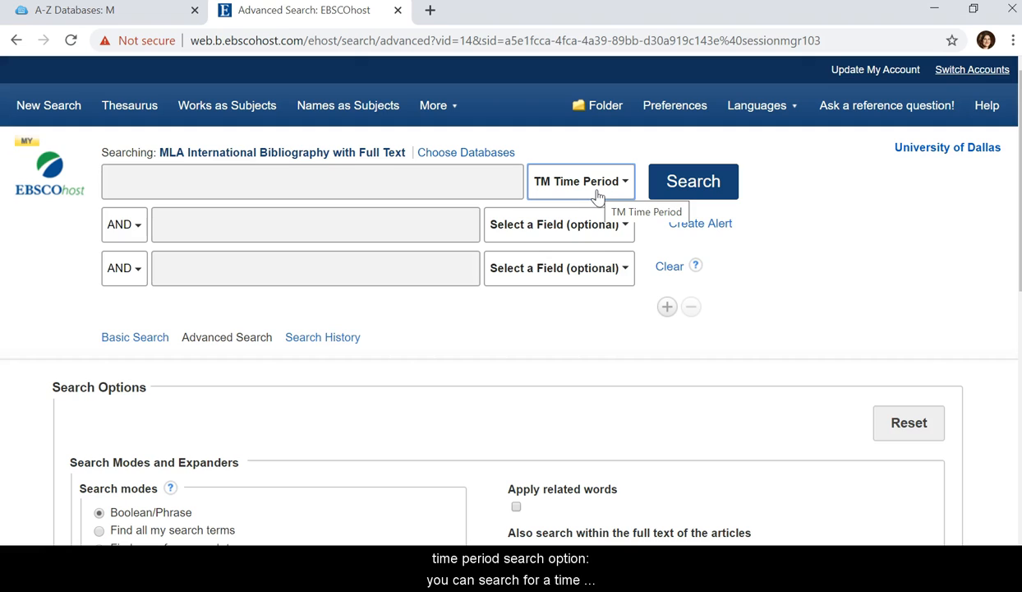
Enter the date range 1775-1810 as the first row's search term for the TM Time Period field
left_click(451, 189)
type("1775-1")
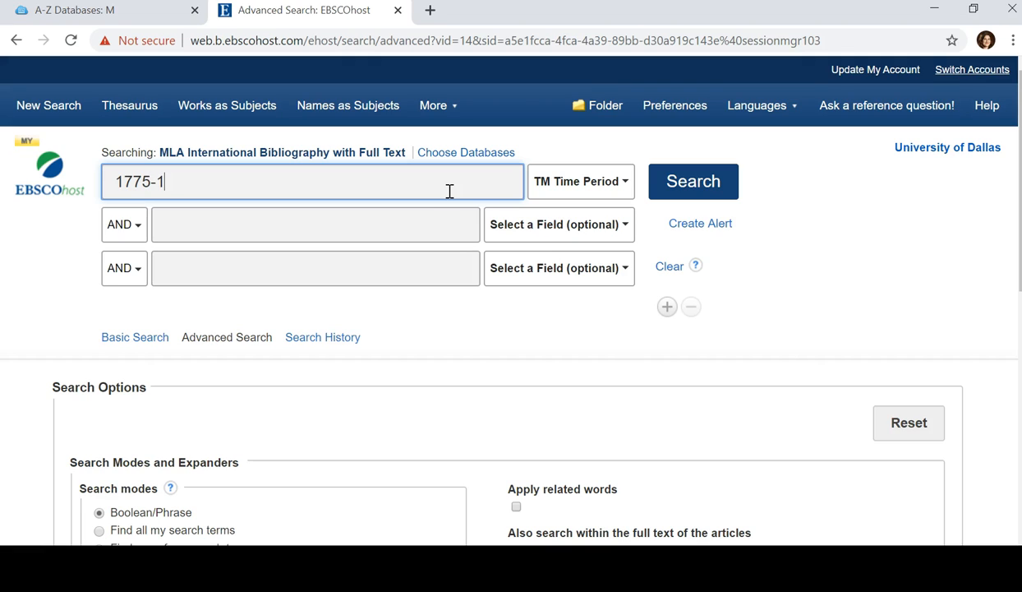
type("810")
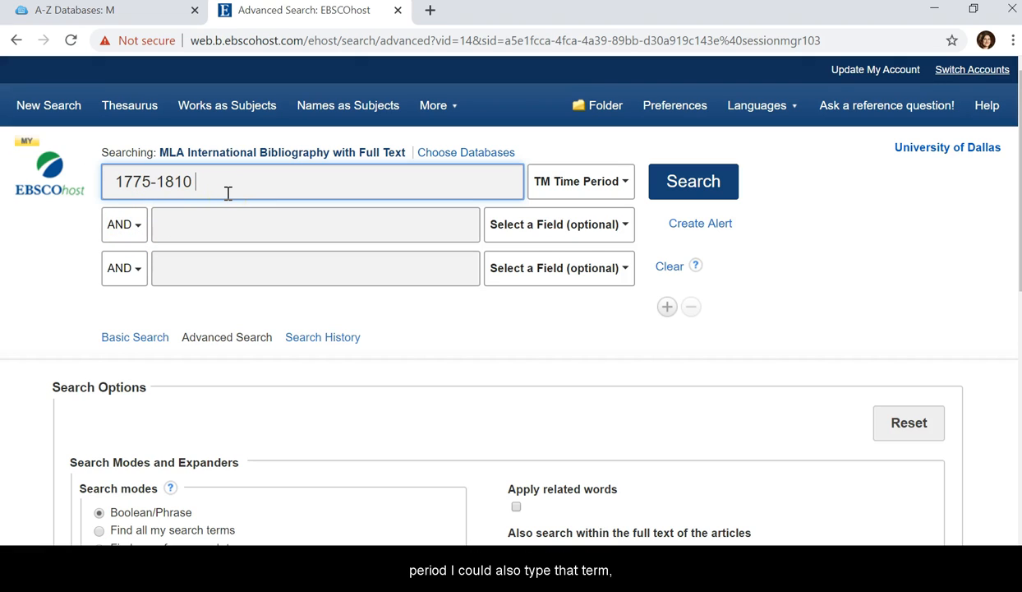
Extend the first row's Time Period search term with the alternative OR "Victorian" after the date range
type("OR \"Victo")
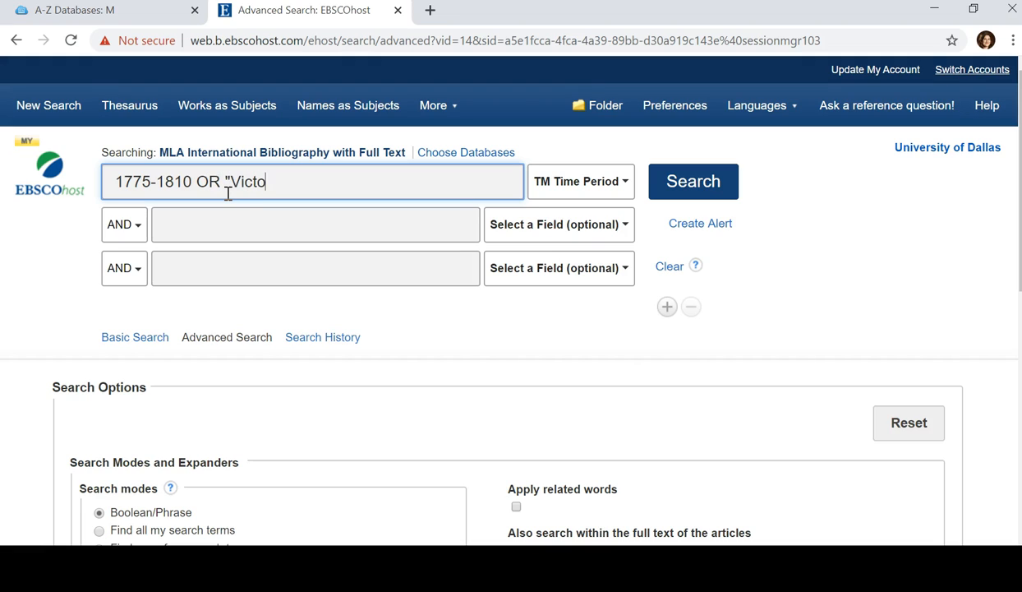
type("rian\"")
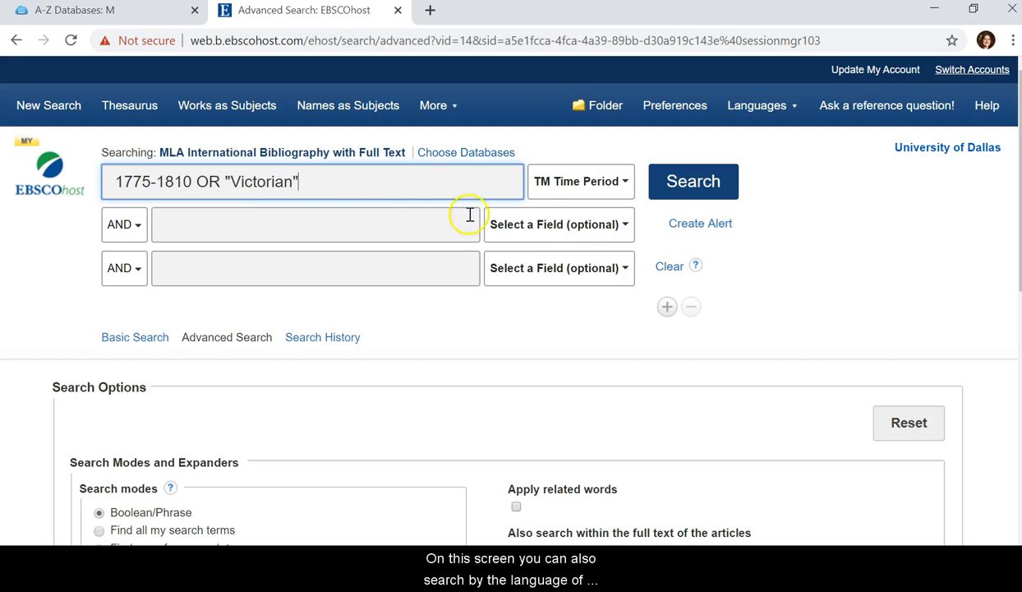
Change the first row's field to LA Language of Publication and replace its search term with "French" in quotation marks
left_click(573, 184)
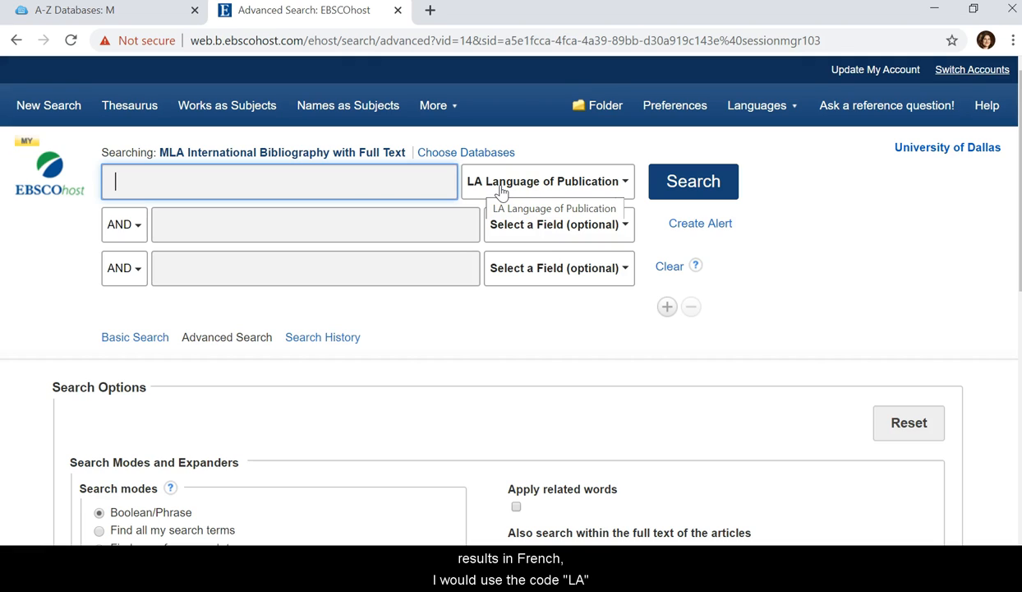
type("\"")
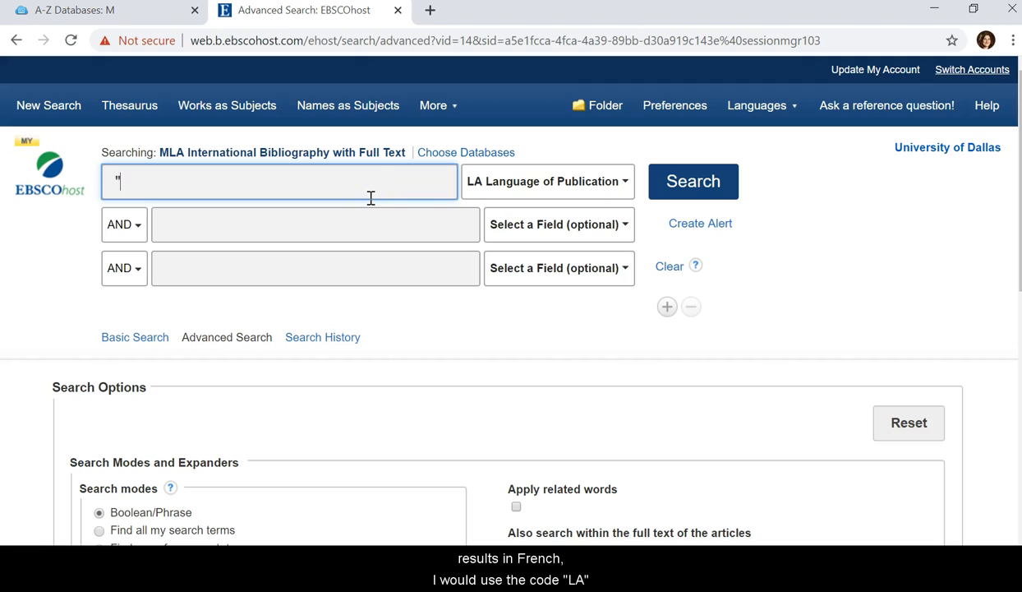
type("French\"")
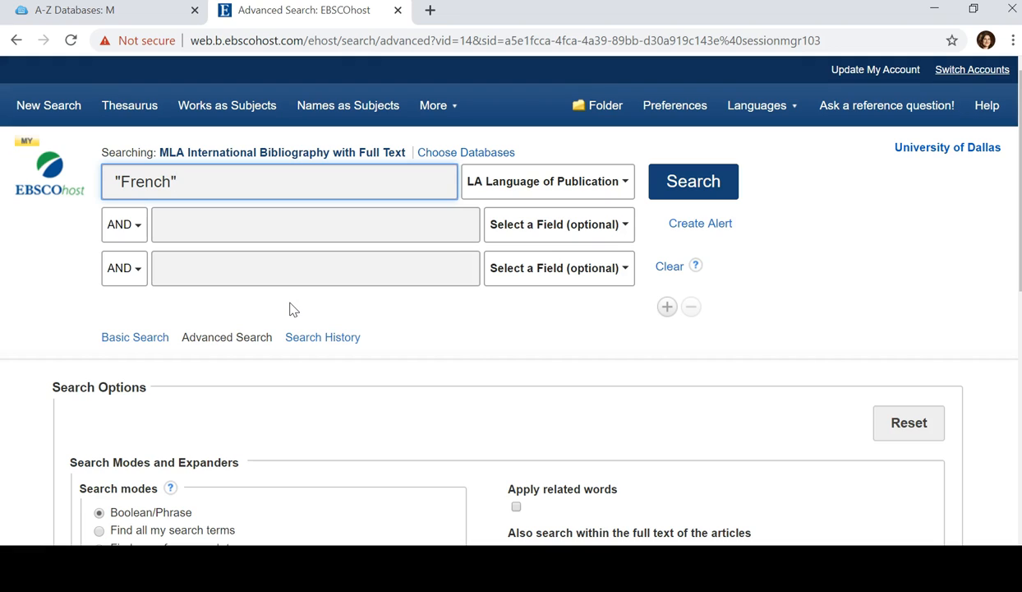
Replace the first row's search term with the French phrase "la musique" in quotation marks
left_click(239, 186)
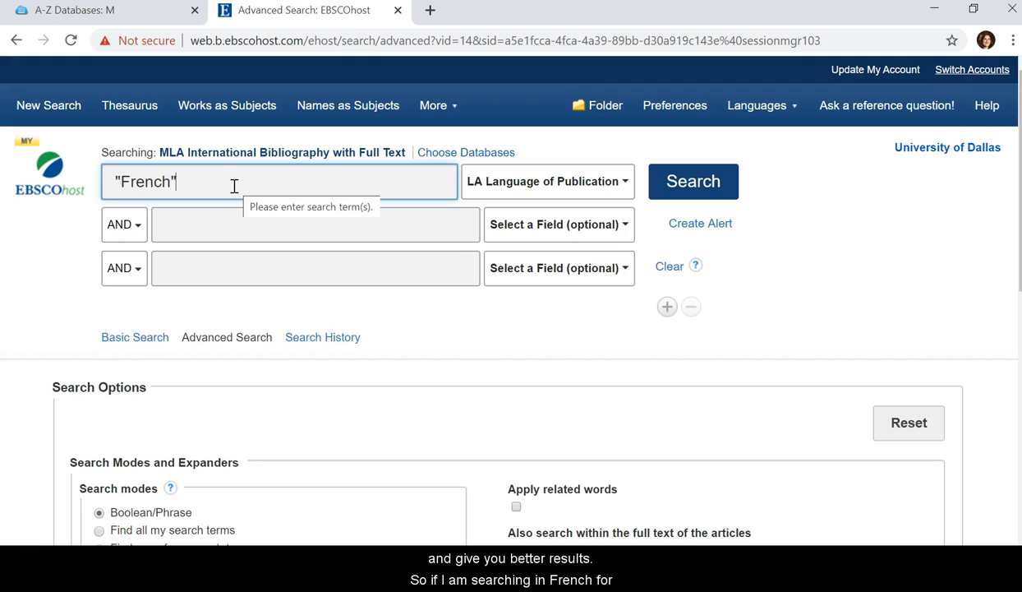
triple_click(234, 186)
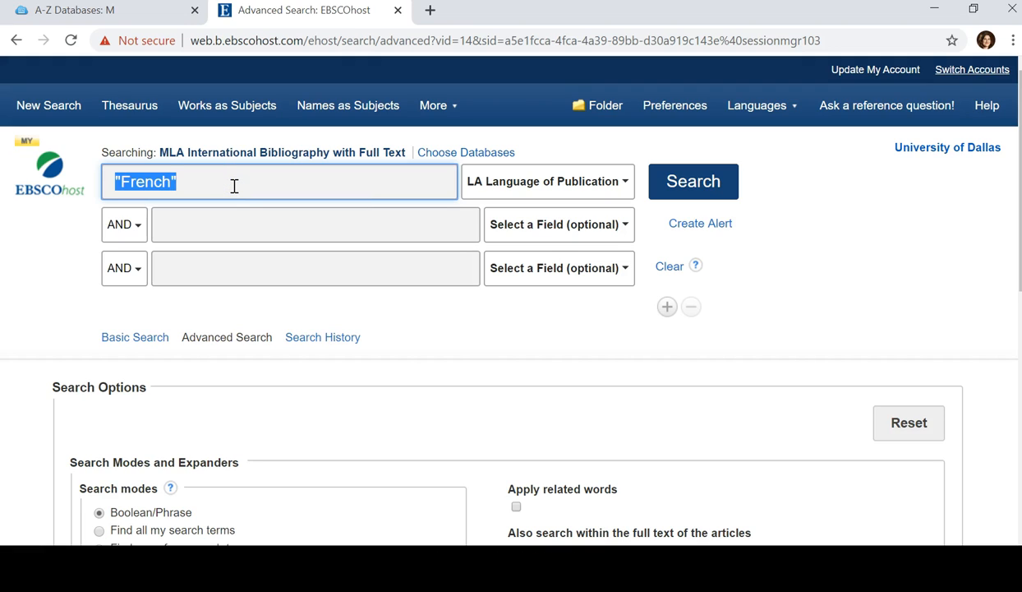
type("\"la mus")
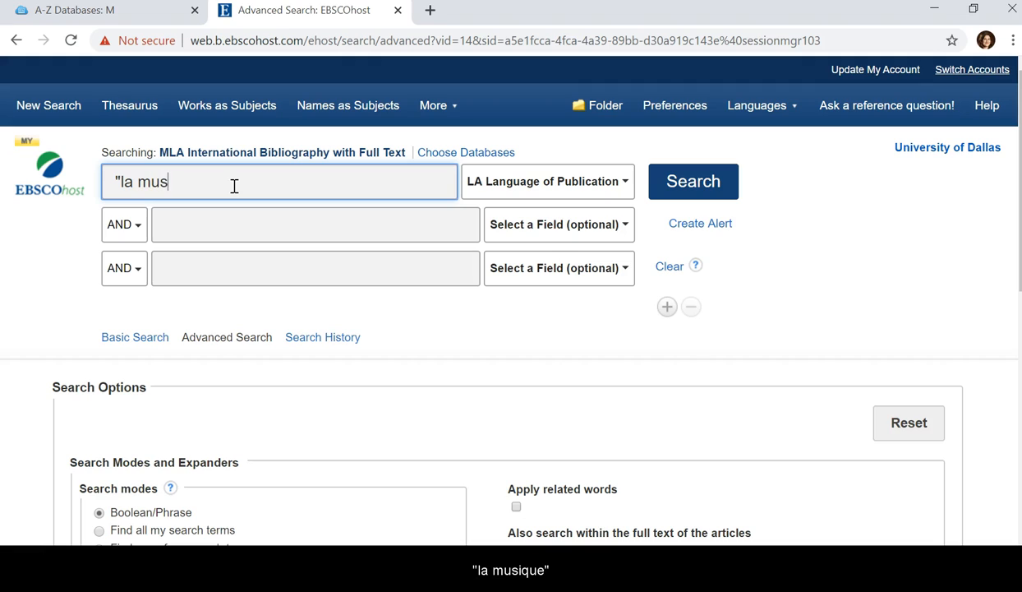
type("ique")
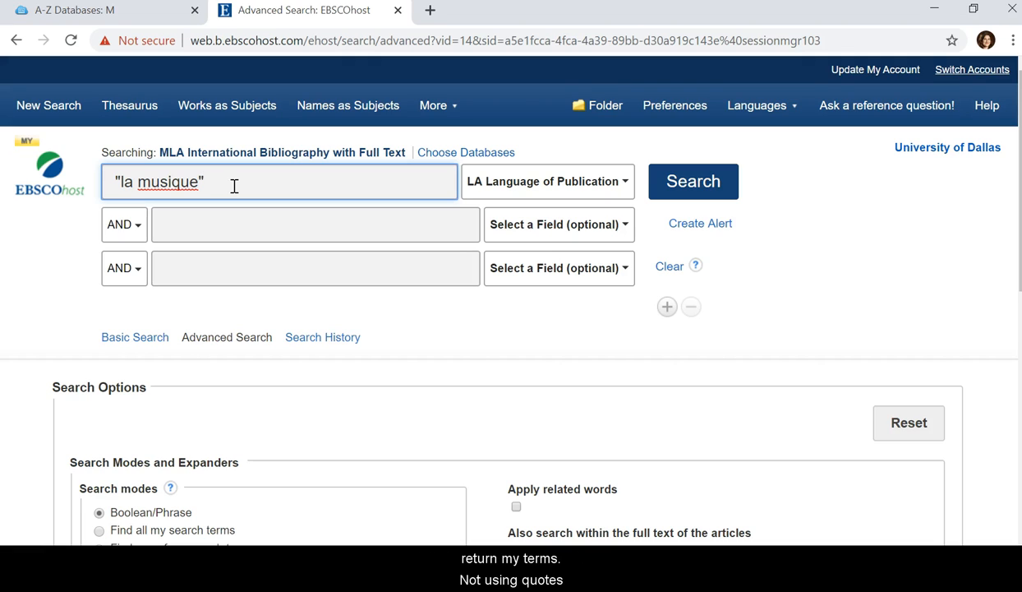
Remove the opening and closing quotation marks around la musique in the first row's search term
key("BackSpace")
left_click(124, 182)
key("BackSpace")
key("BackSpace")
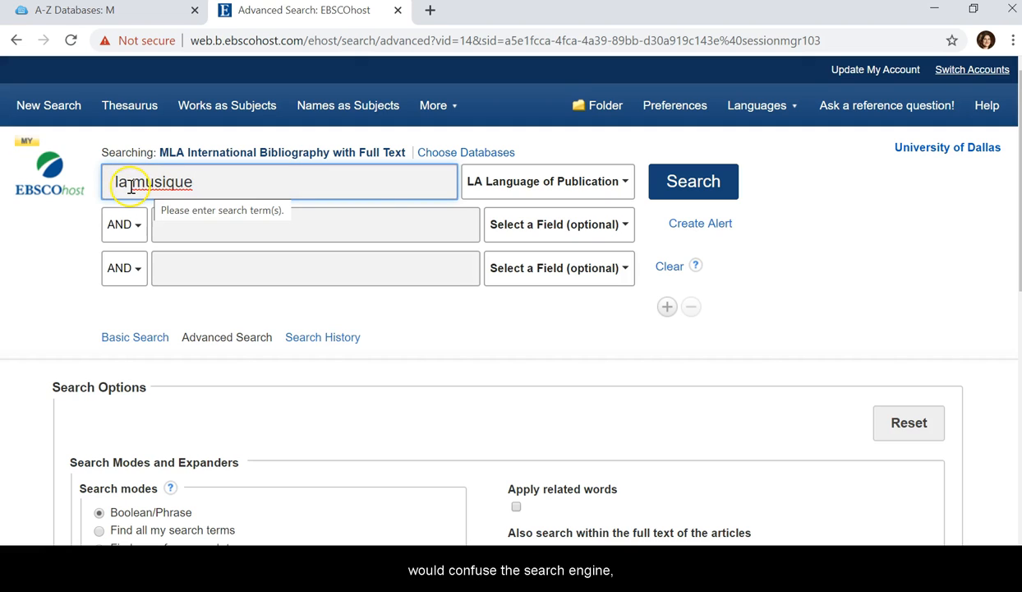